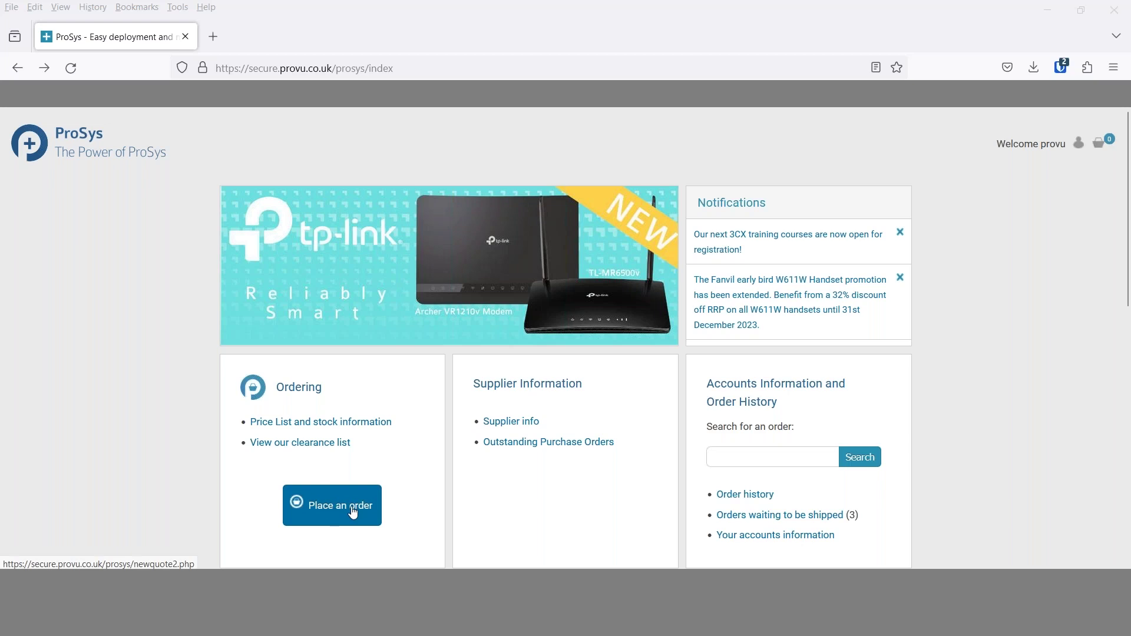
- Start a new order and look over the blank order form
left_click(353, 511)
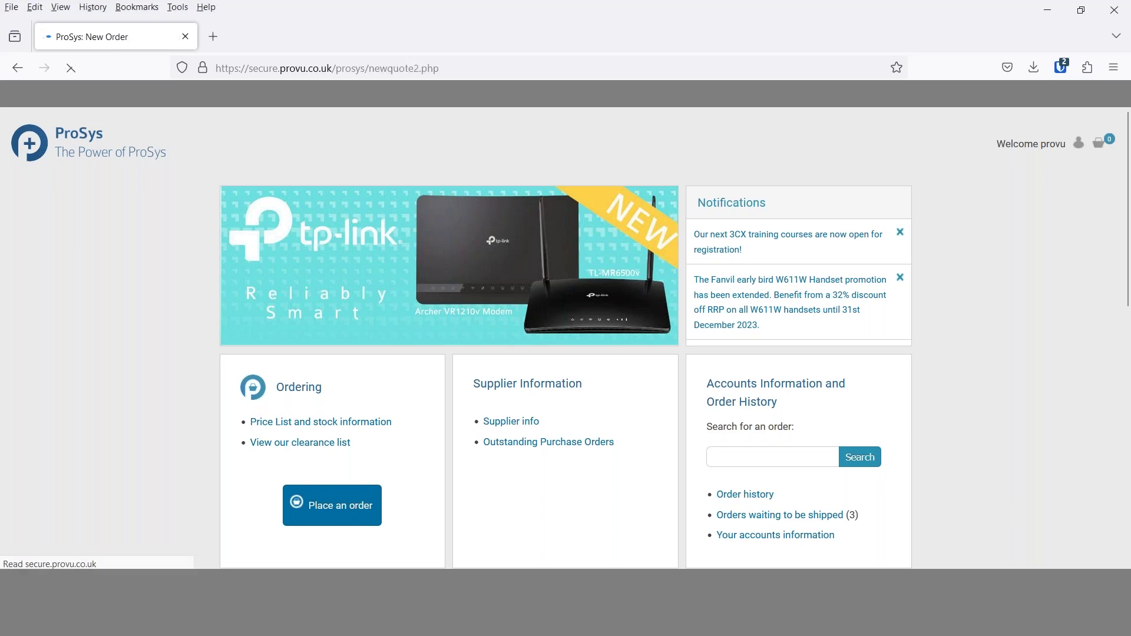
scroll(493, 374, "down", 2)
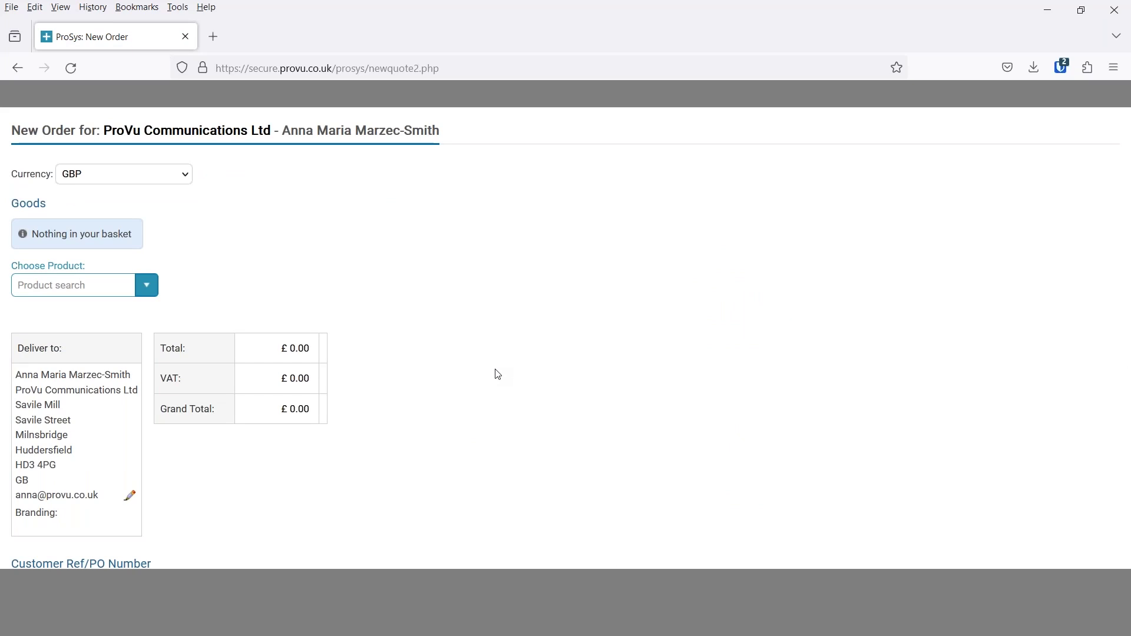
scroll(497, 374, "down", 1)
scroll(487, 440, "down", 1)
scroll(487, 369, "up", 2)
- Add the Yealink T54W Linux Based IP Phone to the order, plus its matching PSU from the extras
left_click(88, 288)
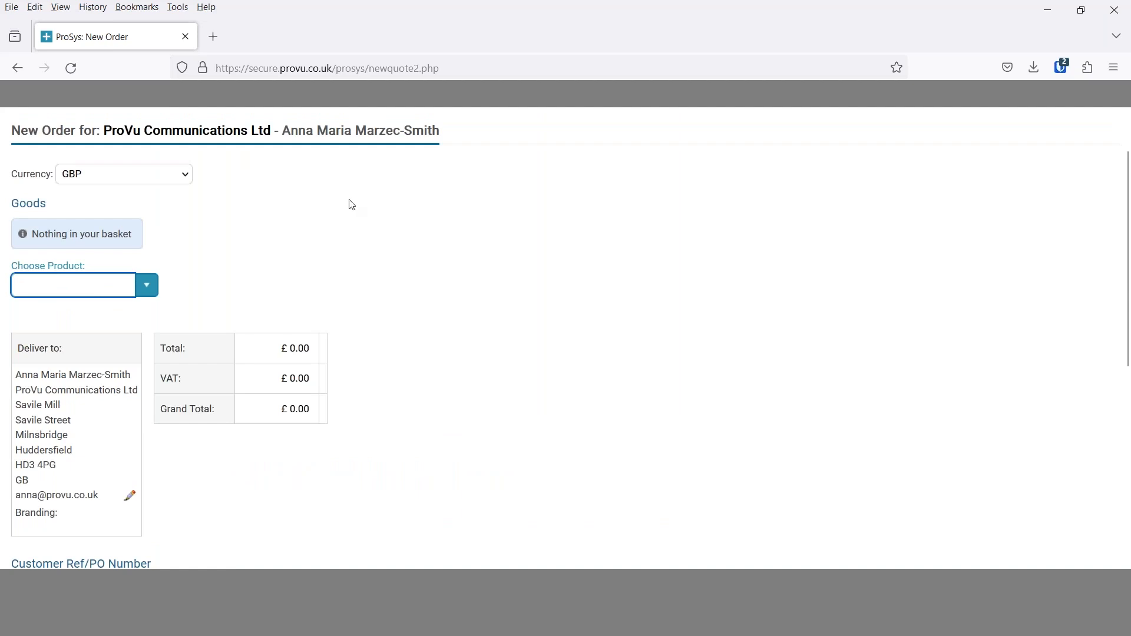
type("t54")
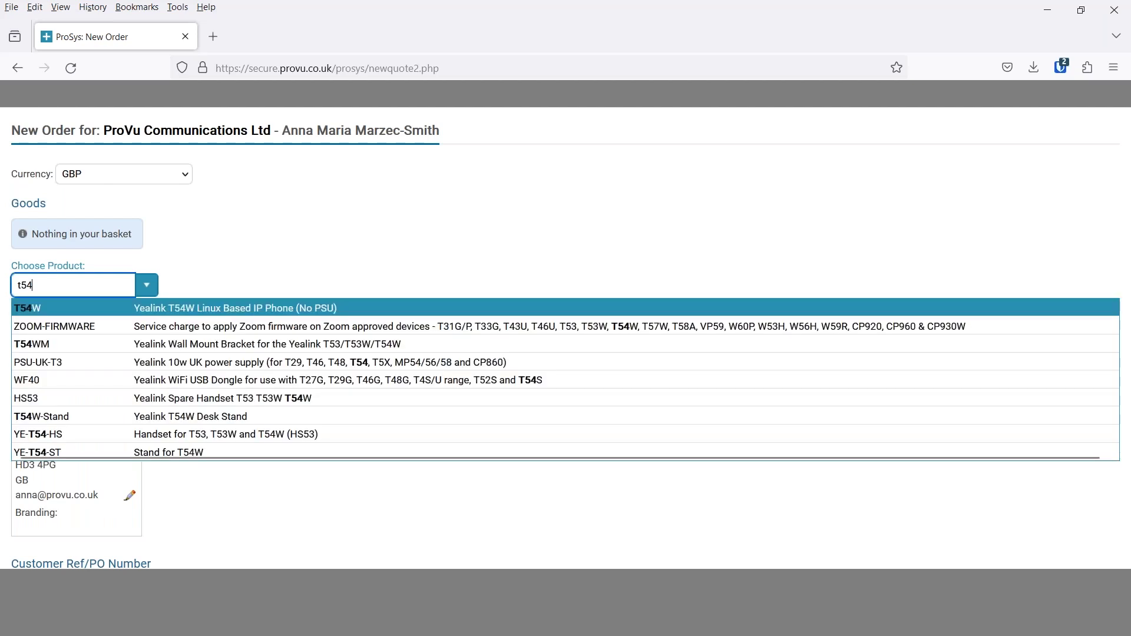
type("w")
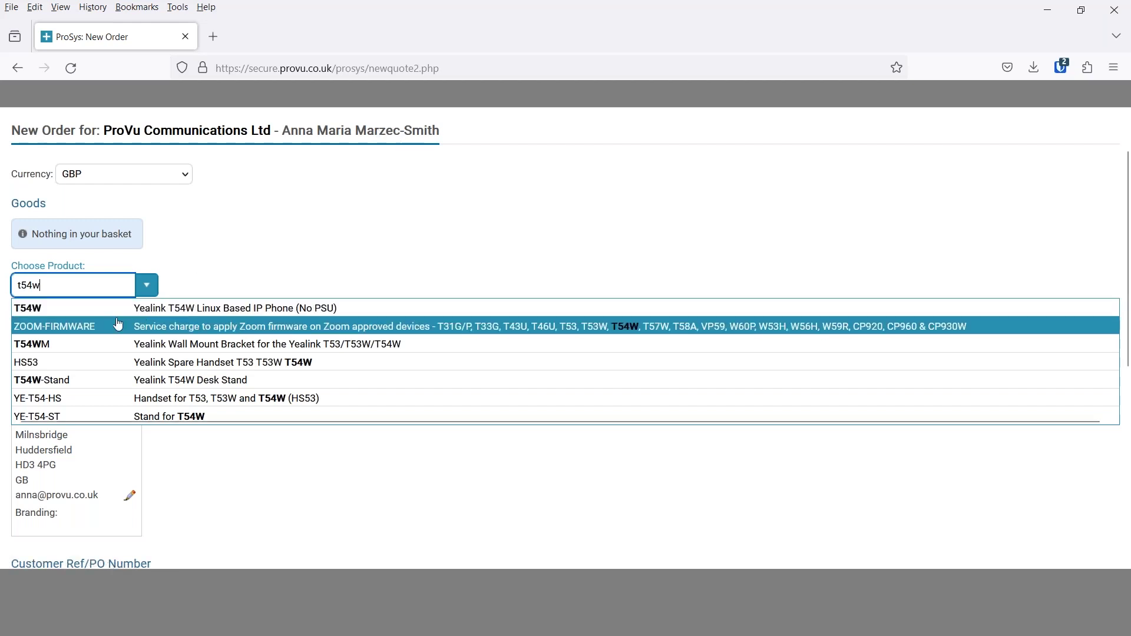
left_click(97, 316)
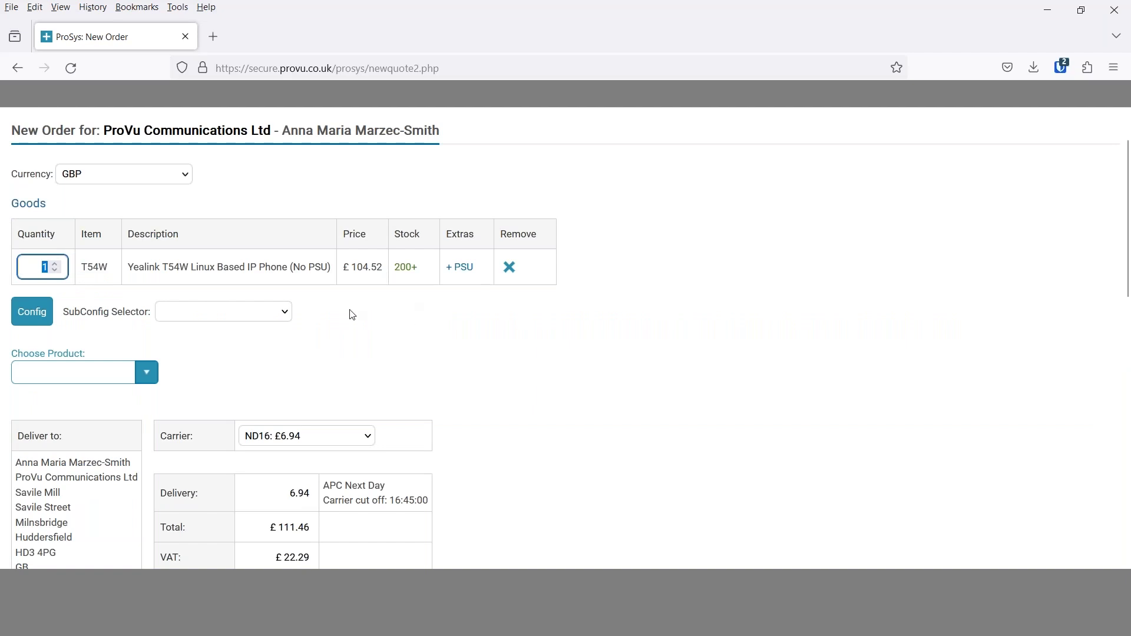
left_click(470, 272)
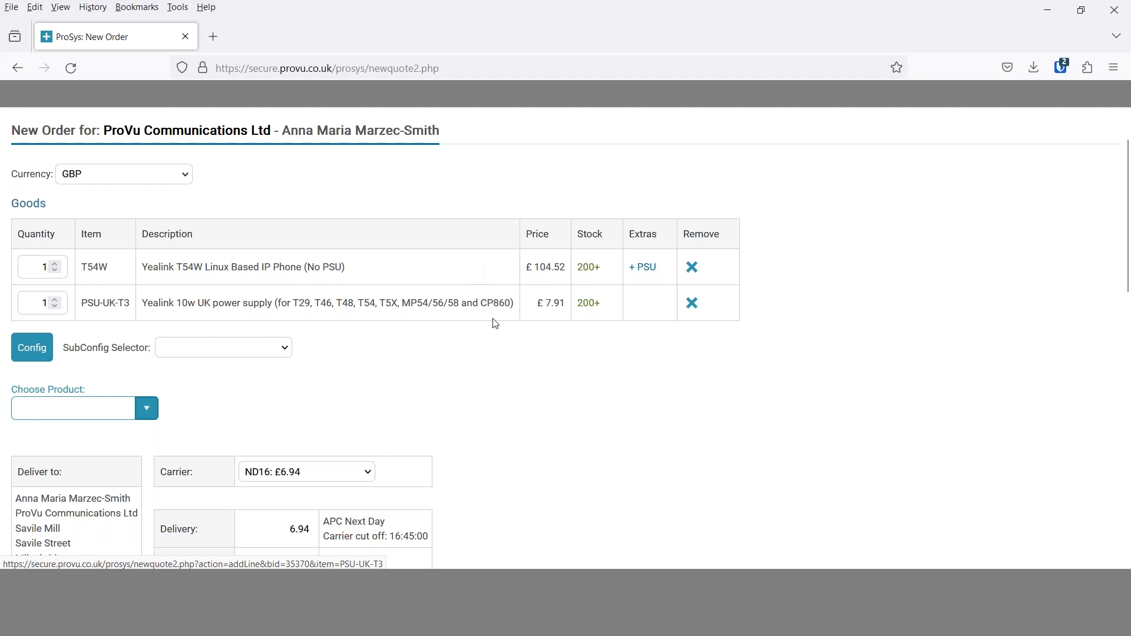
- View the configuration page for the ordered T54W and return to the order
scroll(495, 322, "up", 2)
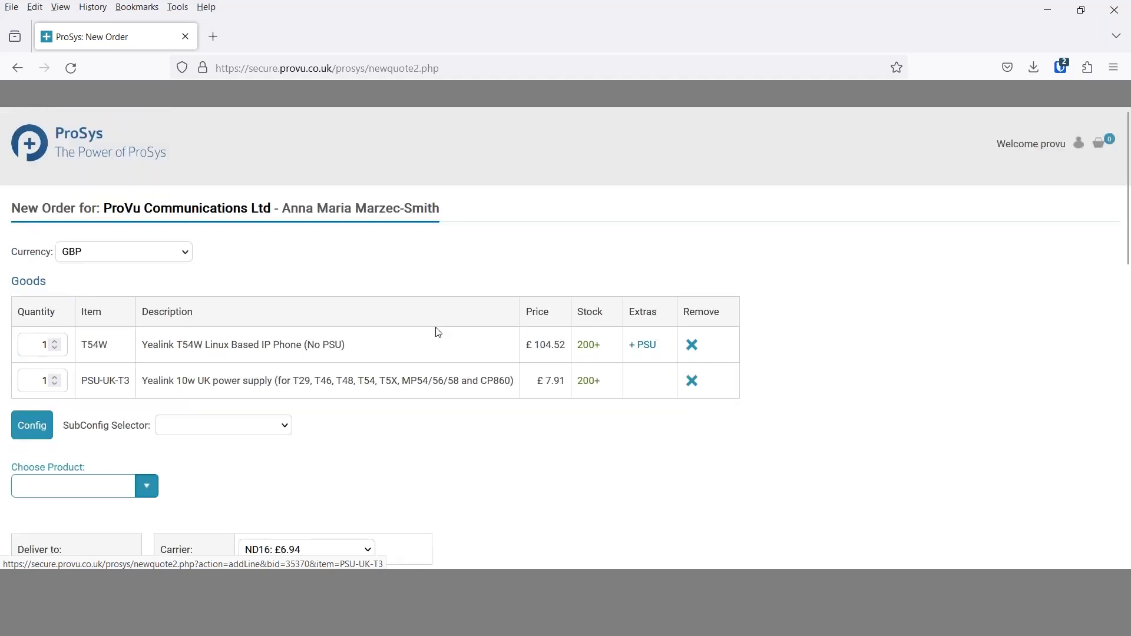
left_click(35, 433)
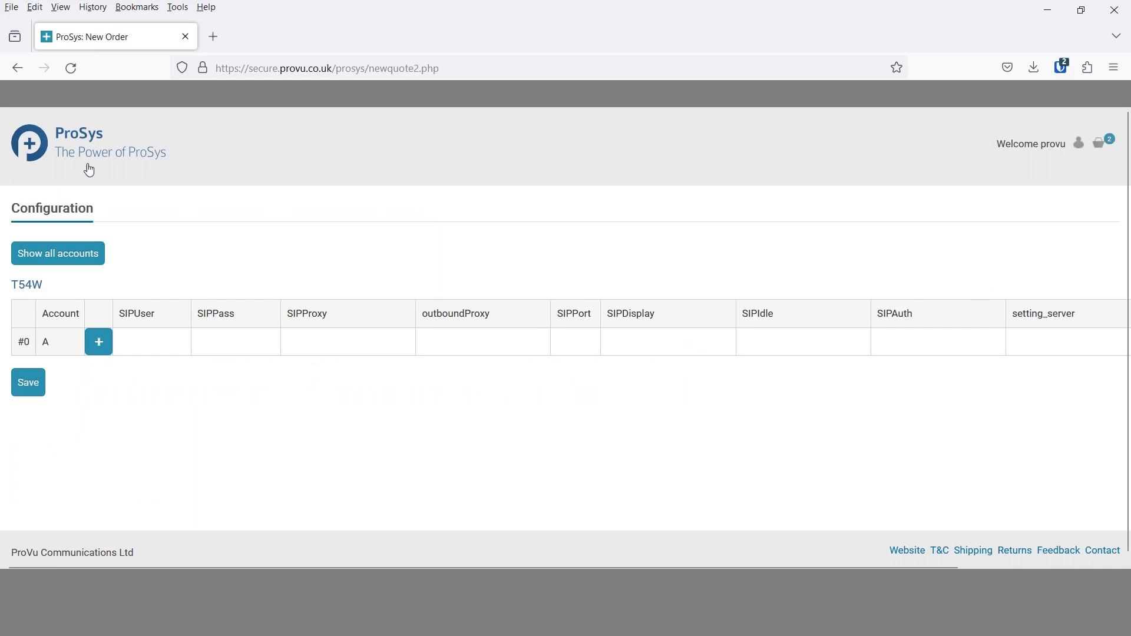
left_click(20, 75)
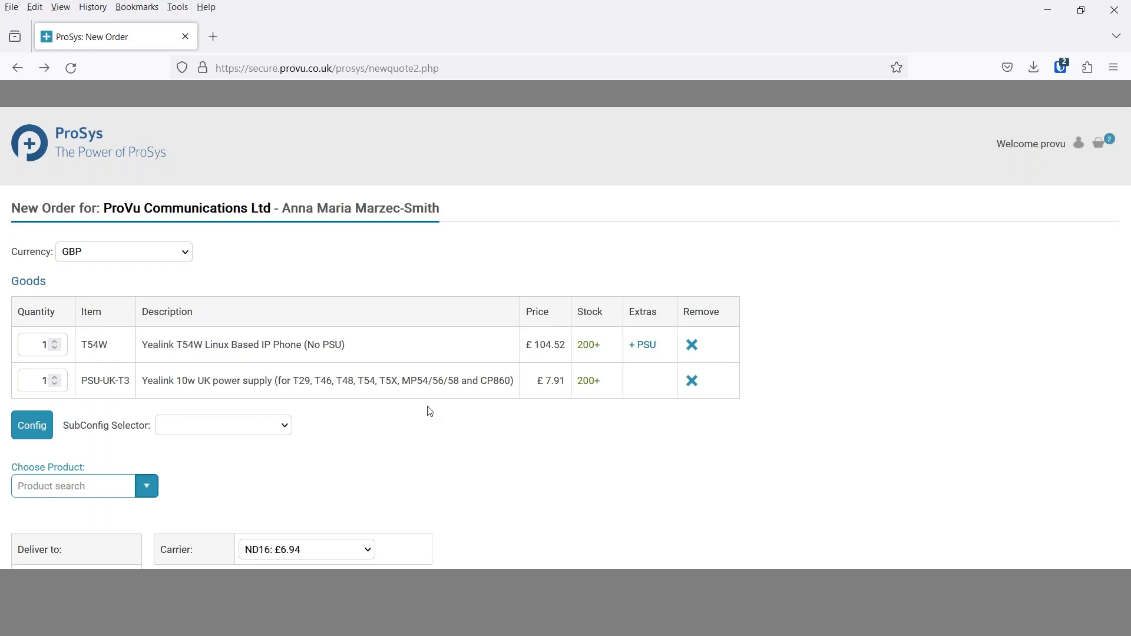
- Open the order's delivery address for editing
scroll(431, 412, "down", 3)
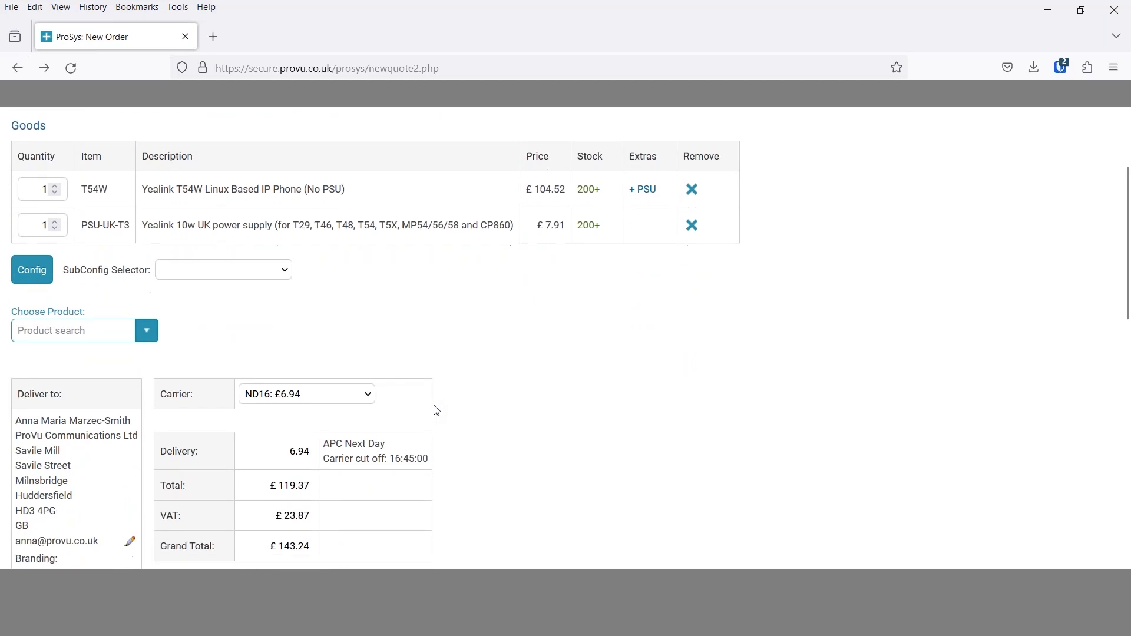
scroll(438, 411, "down", 3)
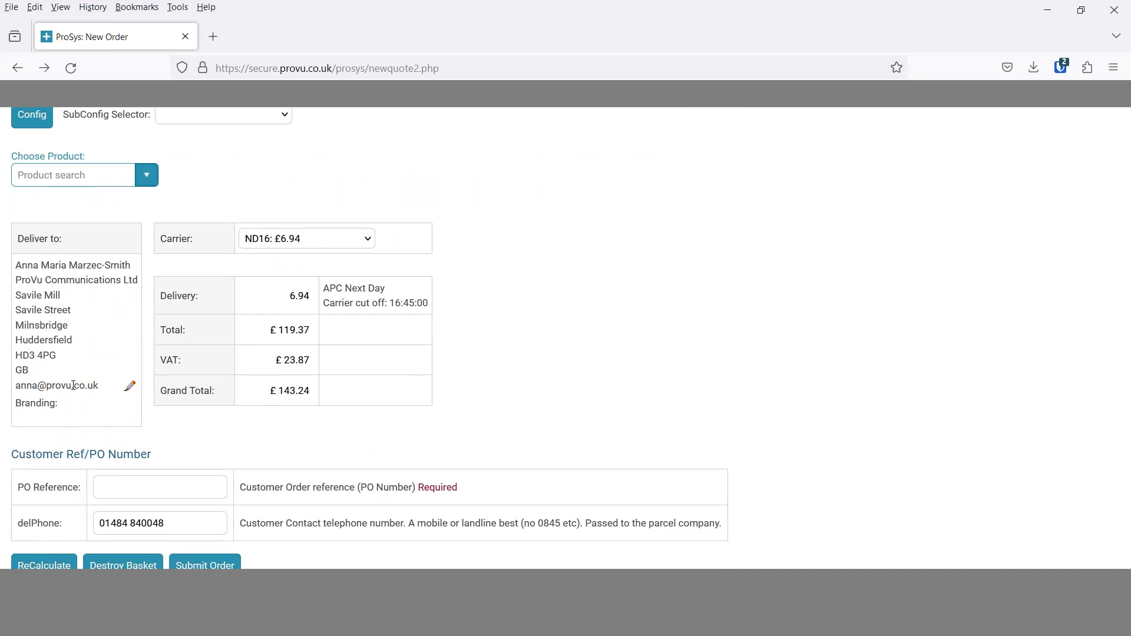
left_click(131, 392)
scroll(479, 280, "down", 3)
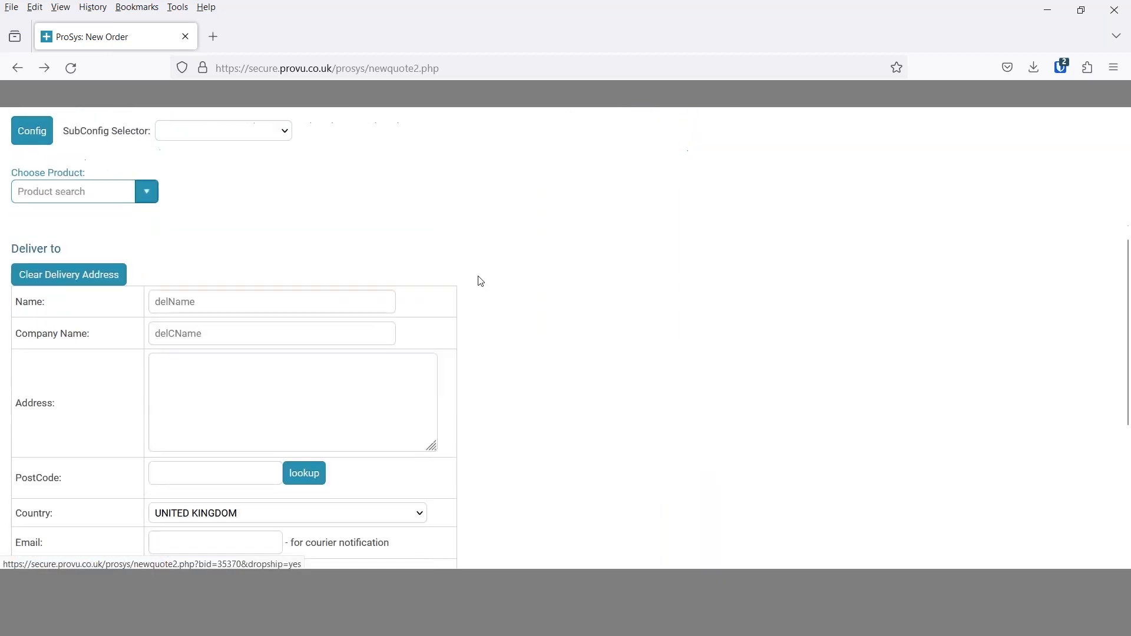
- Enter the recipient's name and company, accept the suggested company address, and clear the delivery address again
left_click(245, 219)
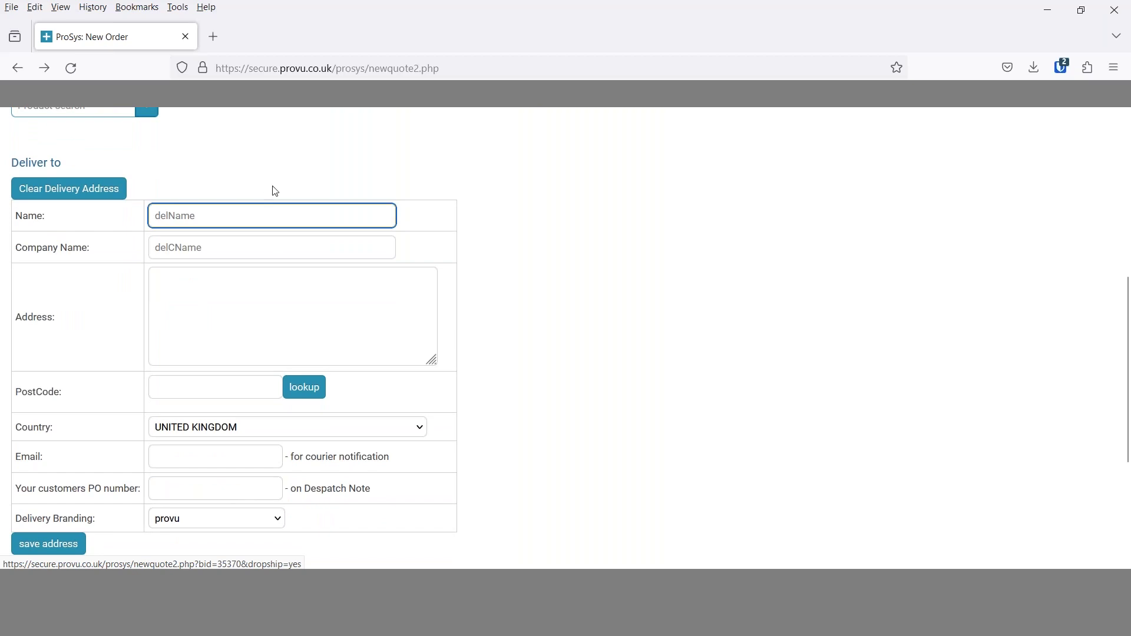
type("Anna Maria")
left_click(193, 249)
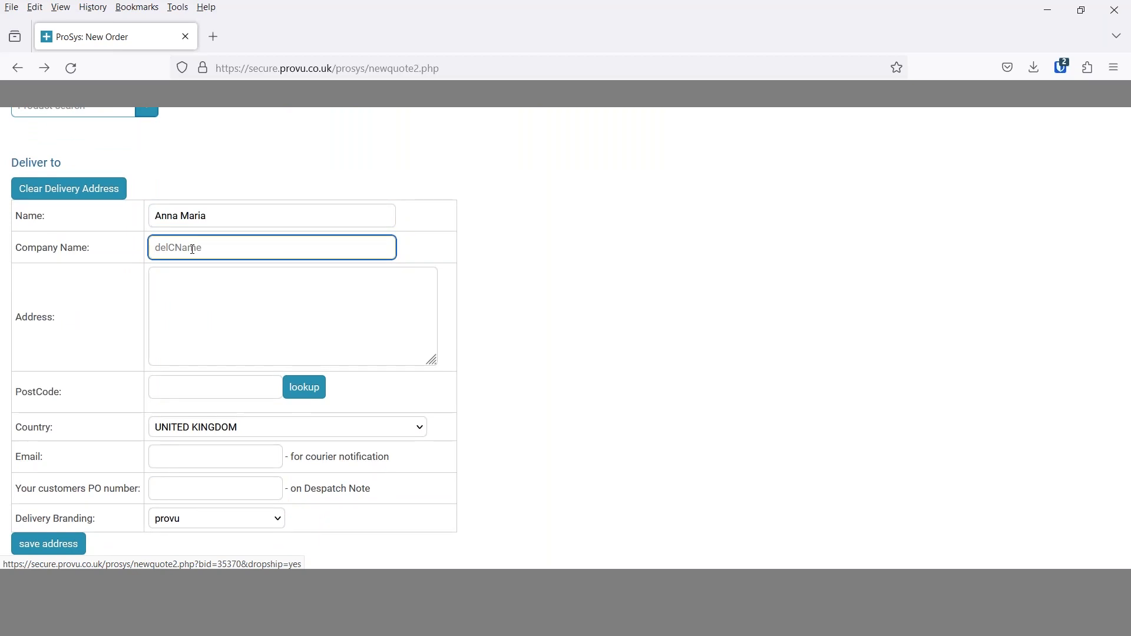
type("Provu Commu")
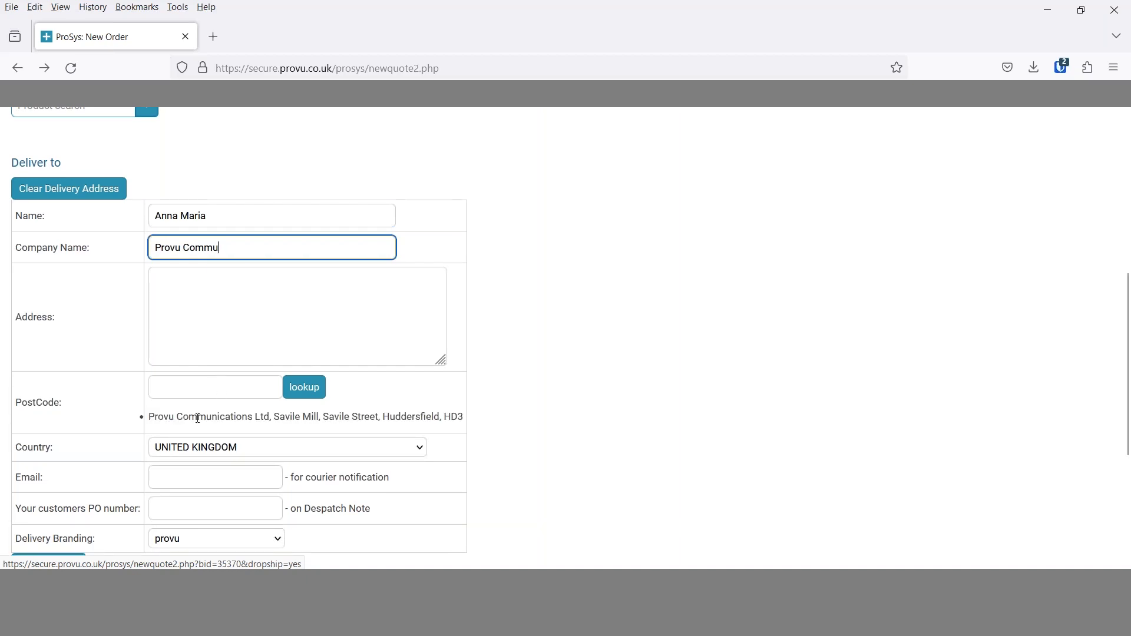
left_click(312, 418)
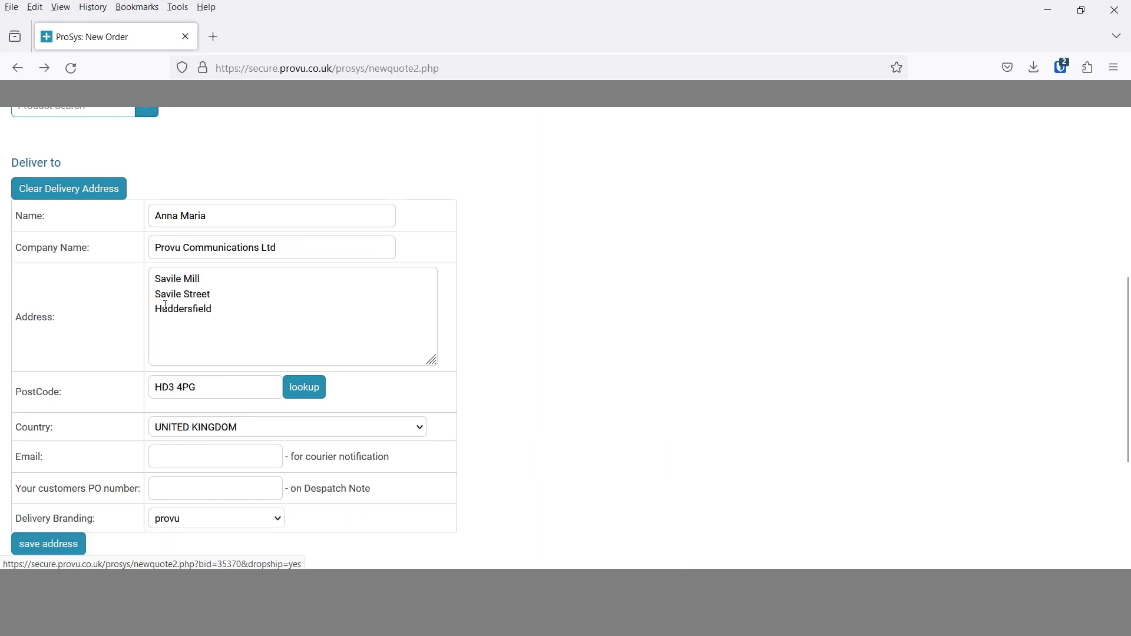
left_click(62, 198)
- Look up the delivery postcode, choose the second address offered, and enter the recipient's name
left_click(223, 384)
type("HD5")
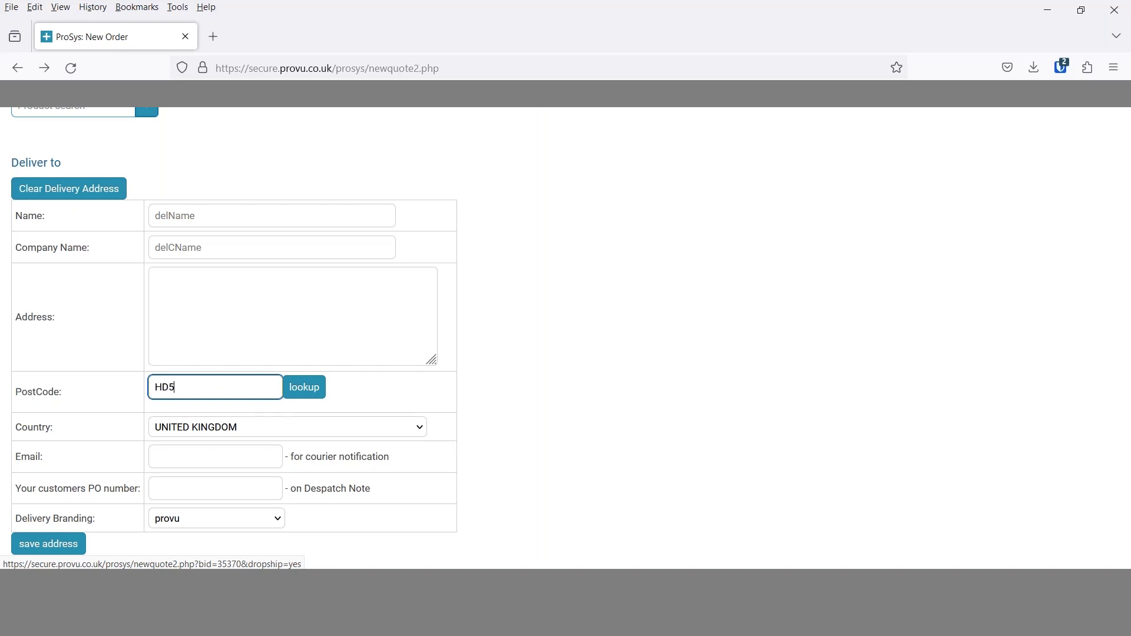
type(" 8BJ")
left_click(316, 388)
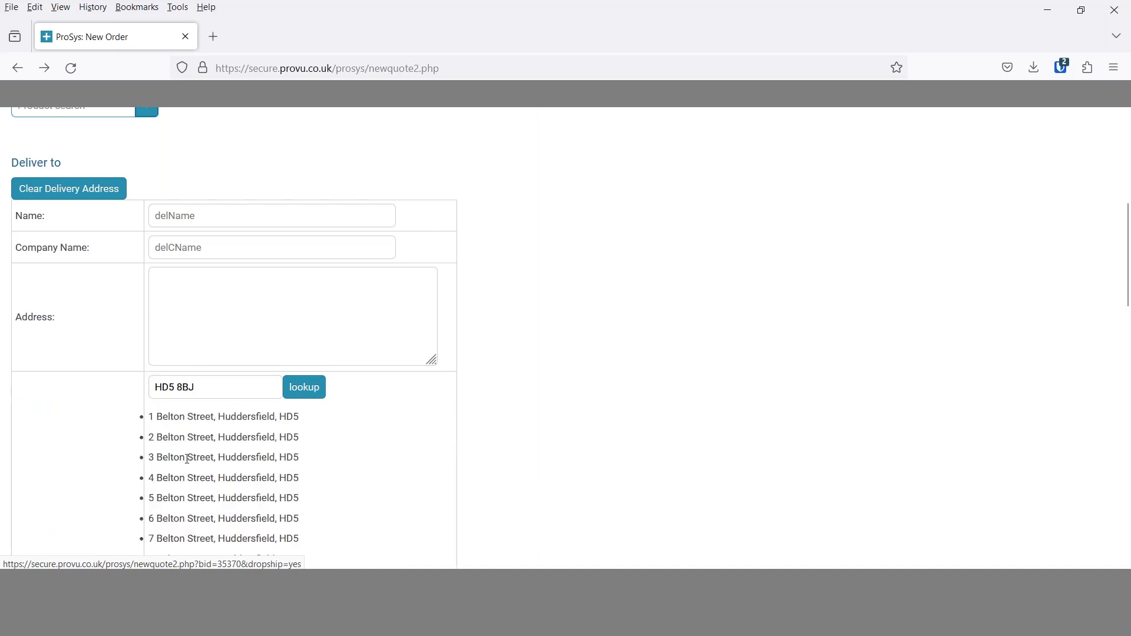
left_click(194, 438)
left_click(233, 218)
type("Anna Maria")
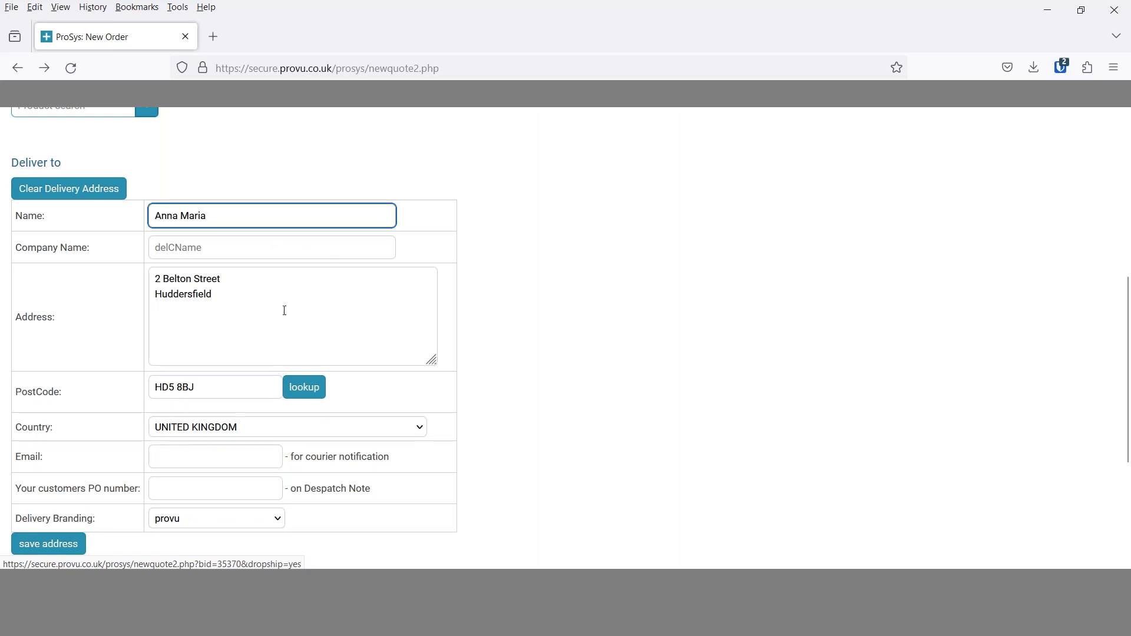
- Check the courier email, customer PO number and delivery branding options, keep the provu branding, and save the delivery address
scroll(285, 304, "down", 2)
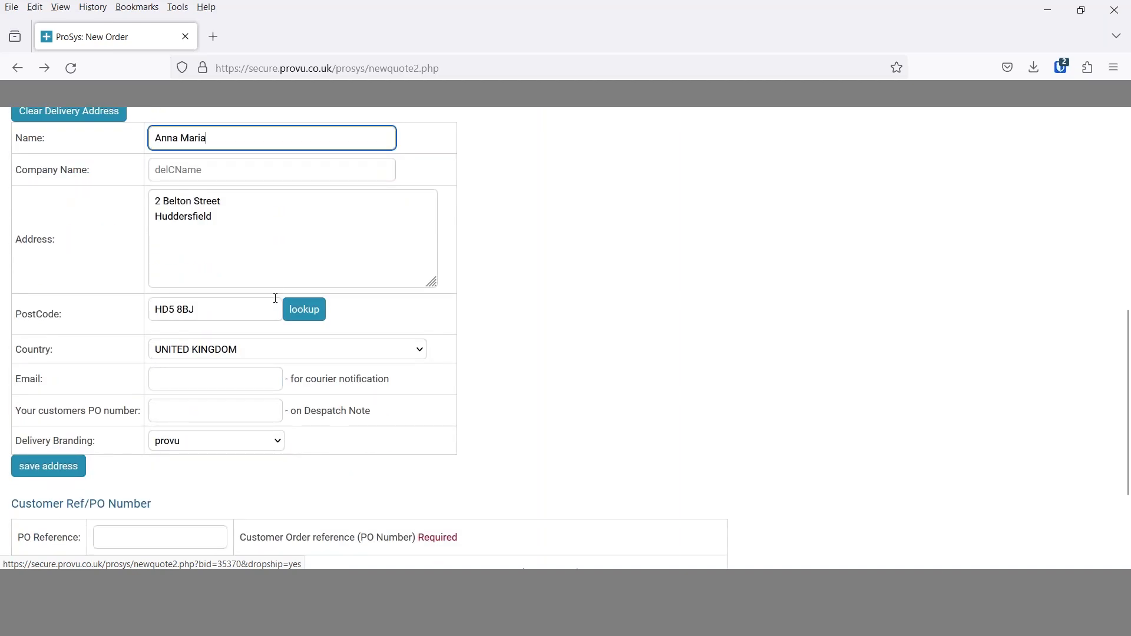
scroll(276, 298, "down", 2)
left_click(204, 304)
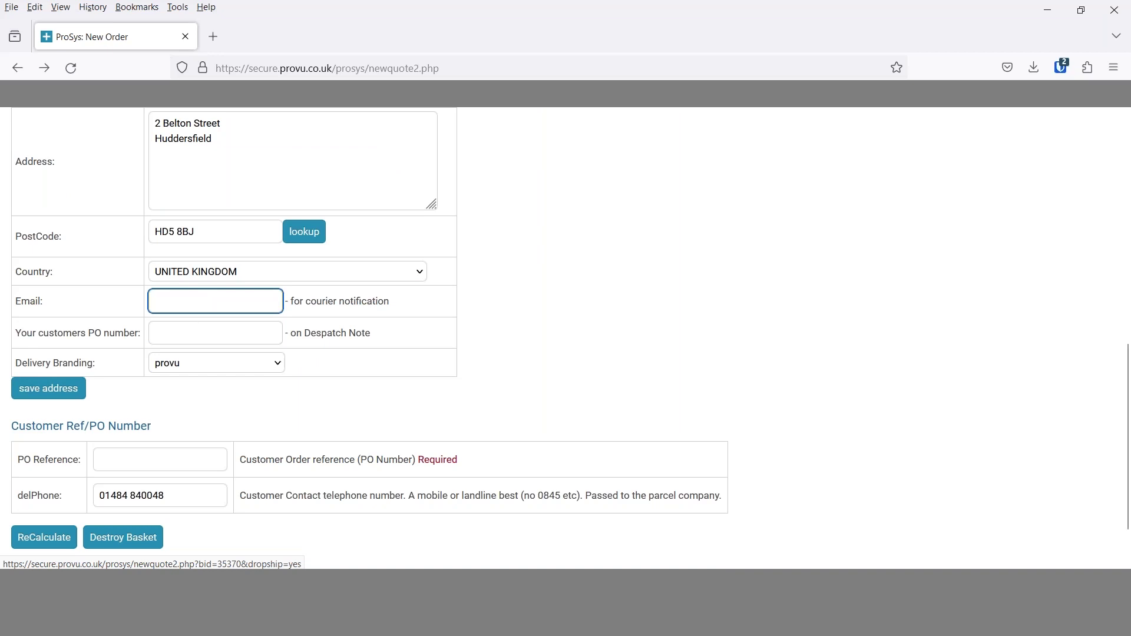
scroll(543, 356, "up", 2)
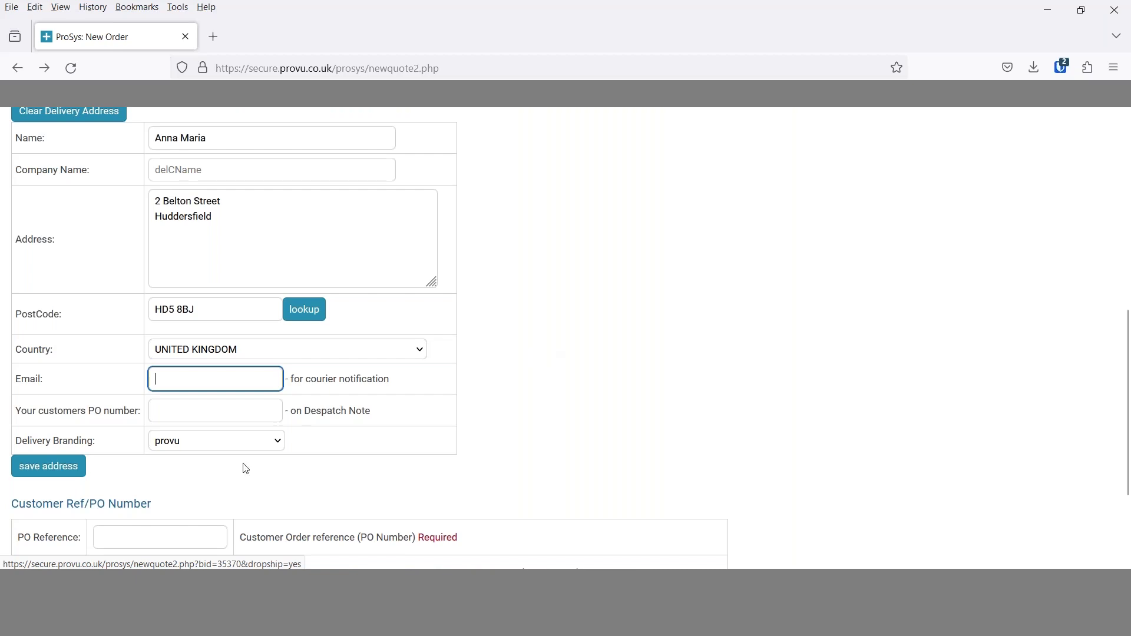
left_click(234, 415)
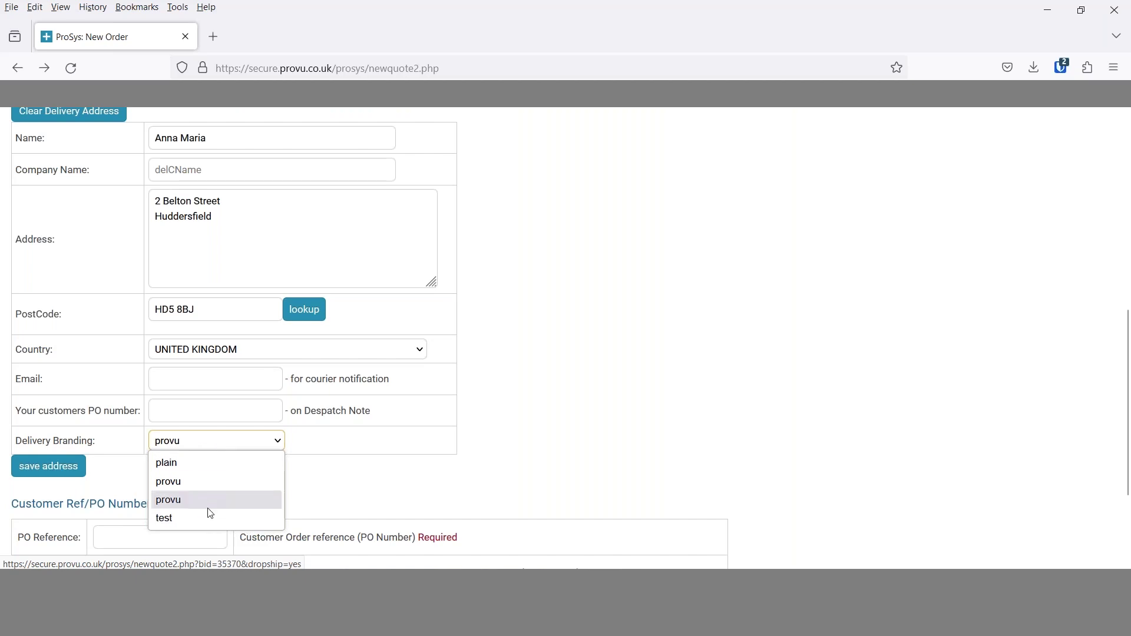
left_click(231, 446)
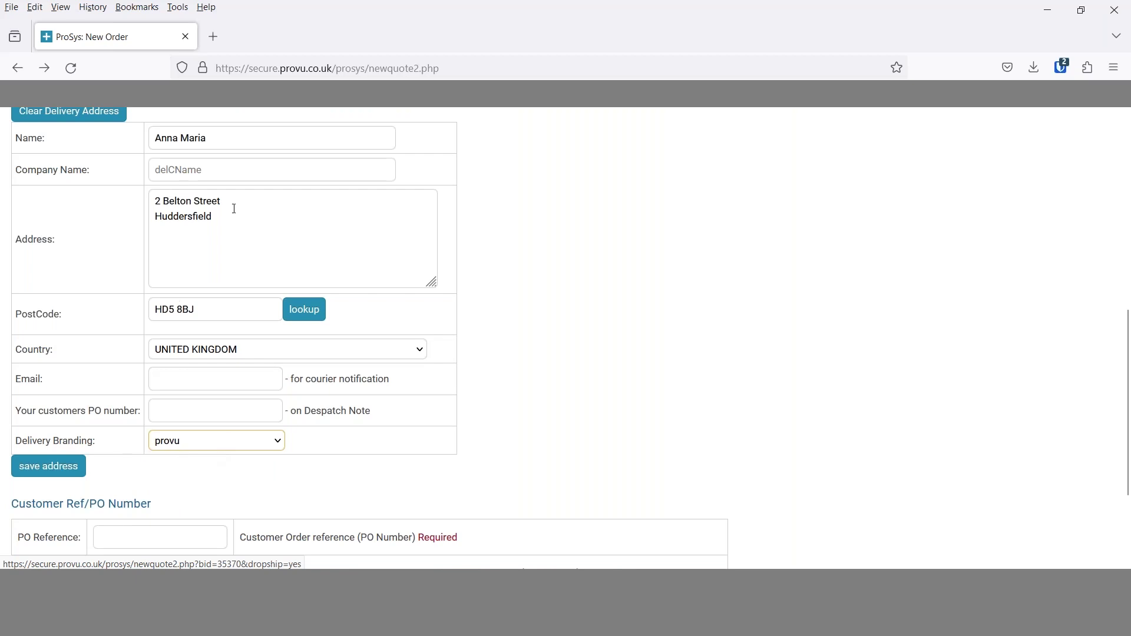
scroll(183, 295, "up", 1)
scroll(147, 383, "down", 1)
left_click(50, 466)
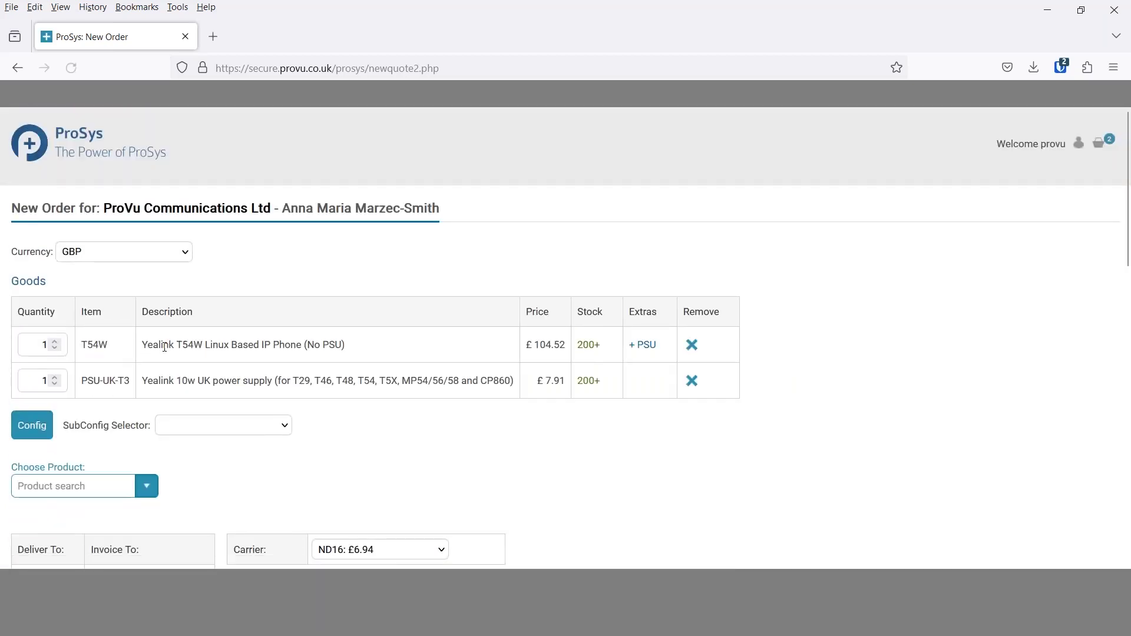
- Review the delivery and invoice details and view the available carrier options, keeping ND16
scroll(52, 469, "down", 3)
scroll(150, 255, "down", 2)
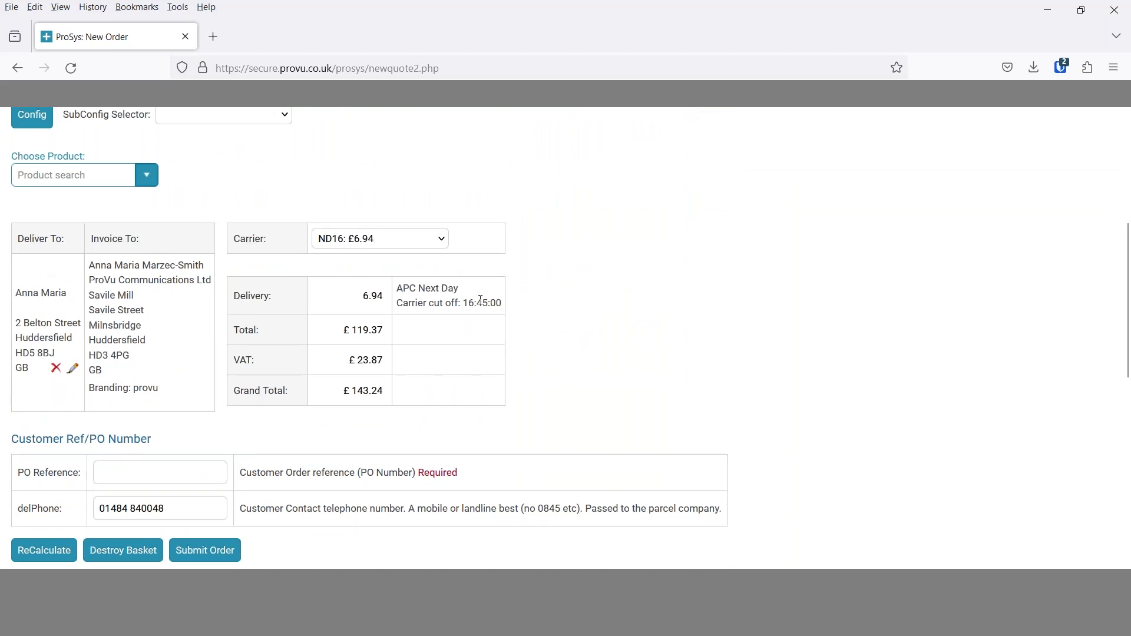
scroll(457, 271, "up", 1)
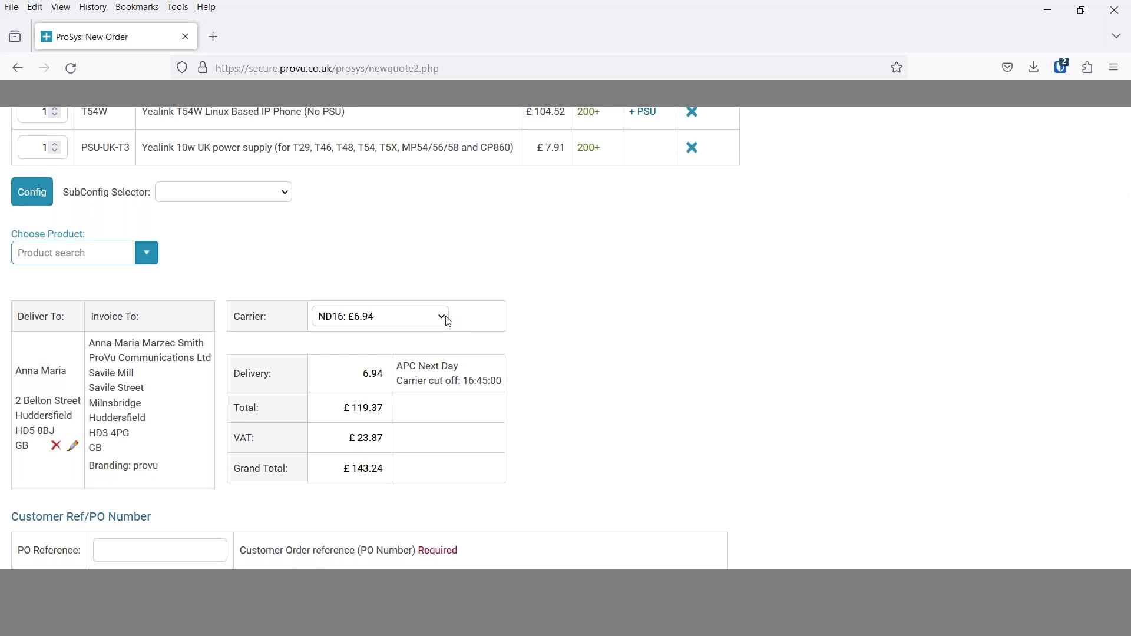
left_click(449, 322)
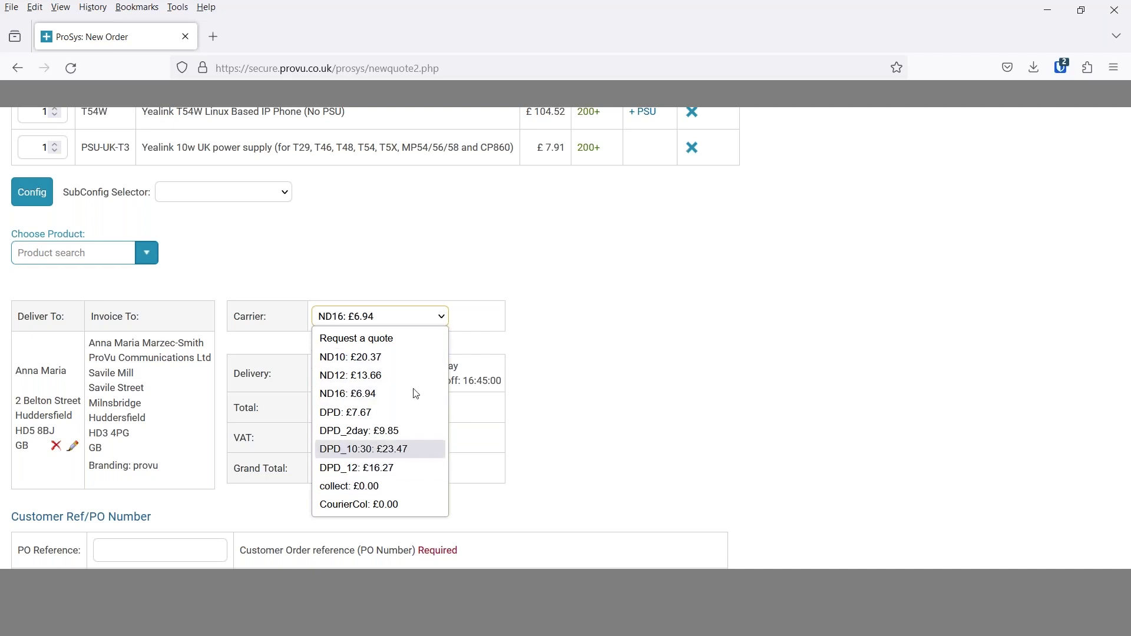
left_click(520, 293)
- Enter the required PO reference, check the delivery contact phone field, and go back over the order
scroll(523, 300, "down", 4)
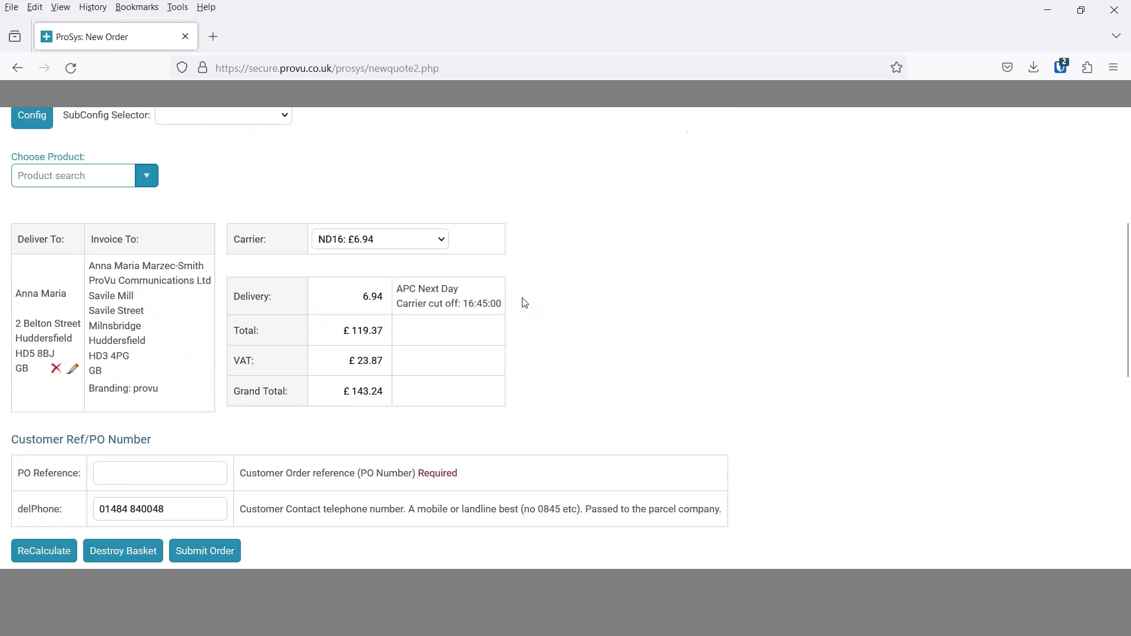
scroll(523, 299, "down", 1)
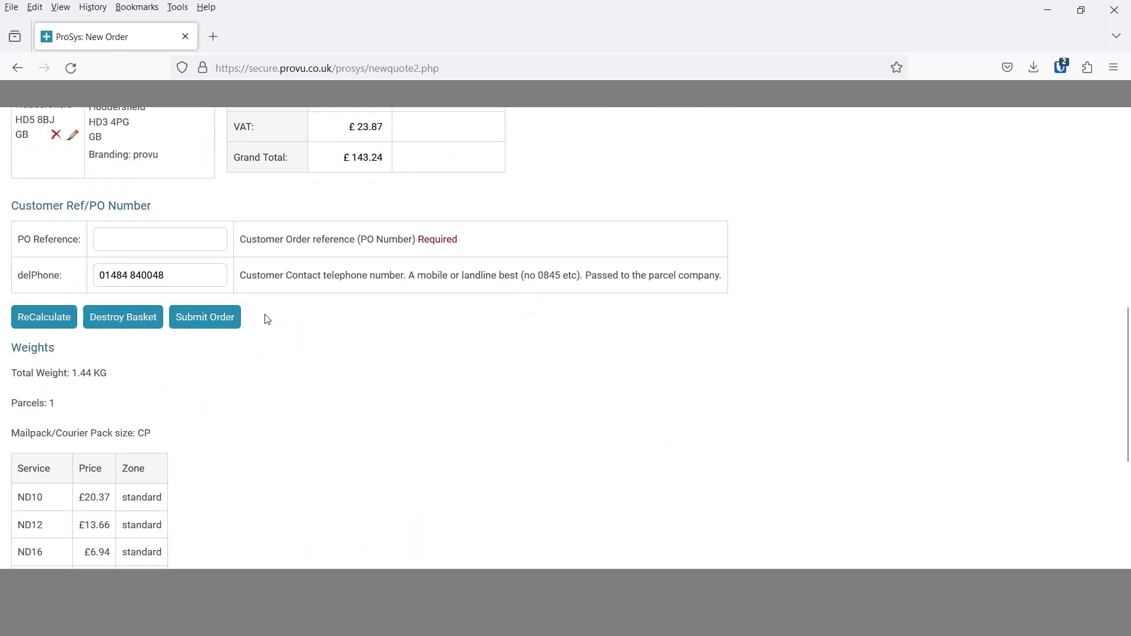
left_click(141, 239)
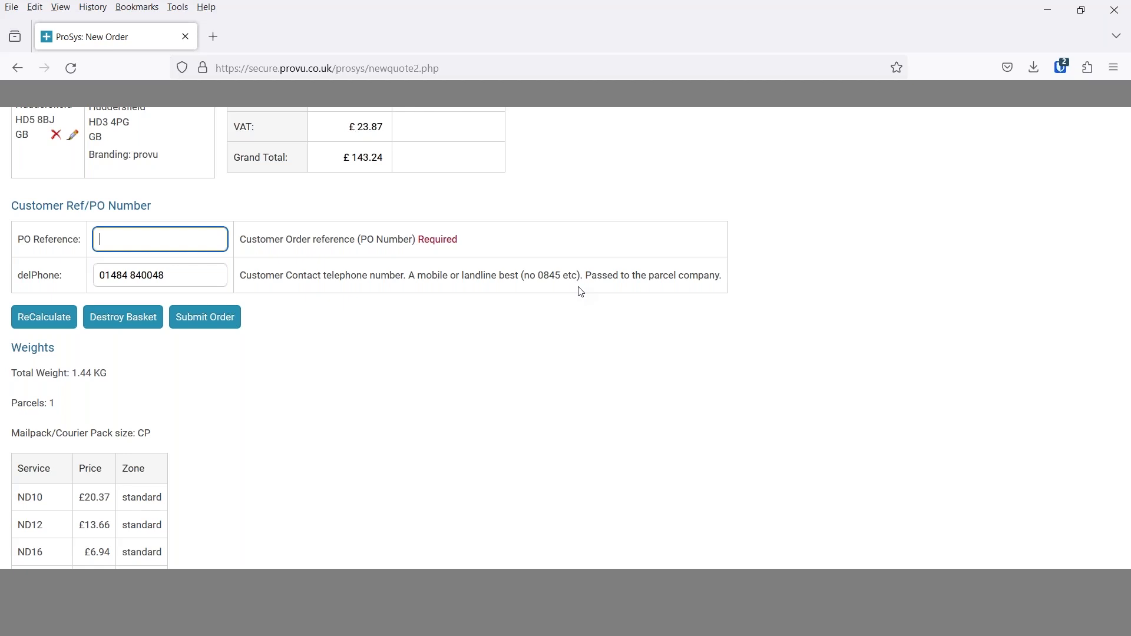
type("testorder1")
left_click(187, 285)
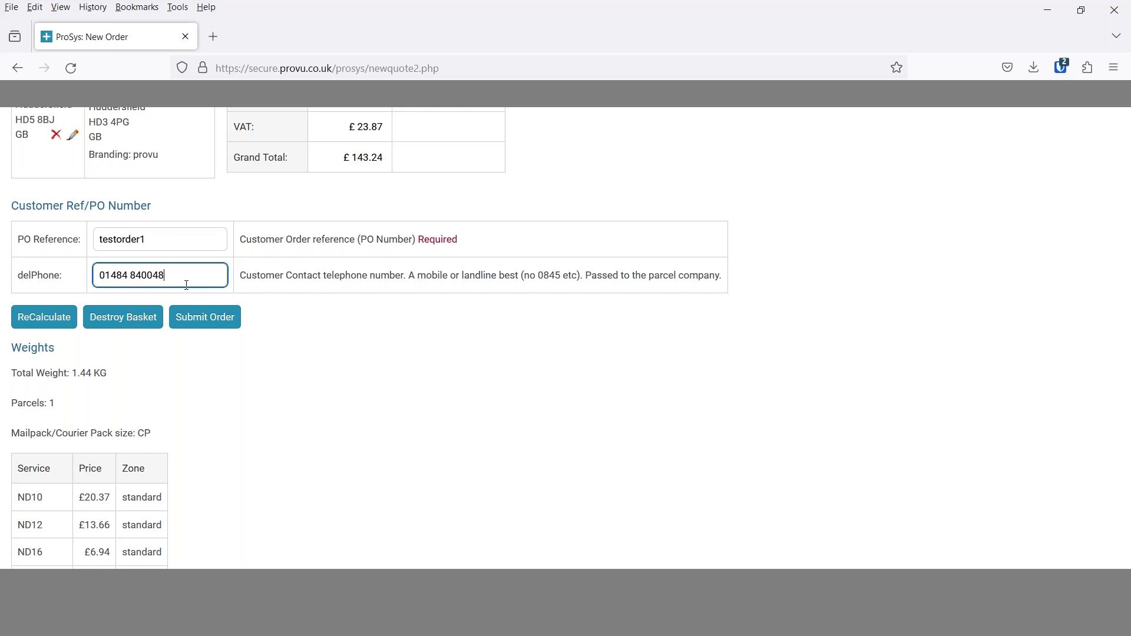
scroll(301, 377, "up", 3)
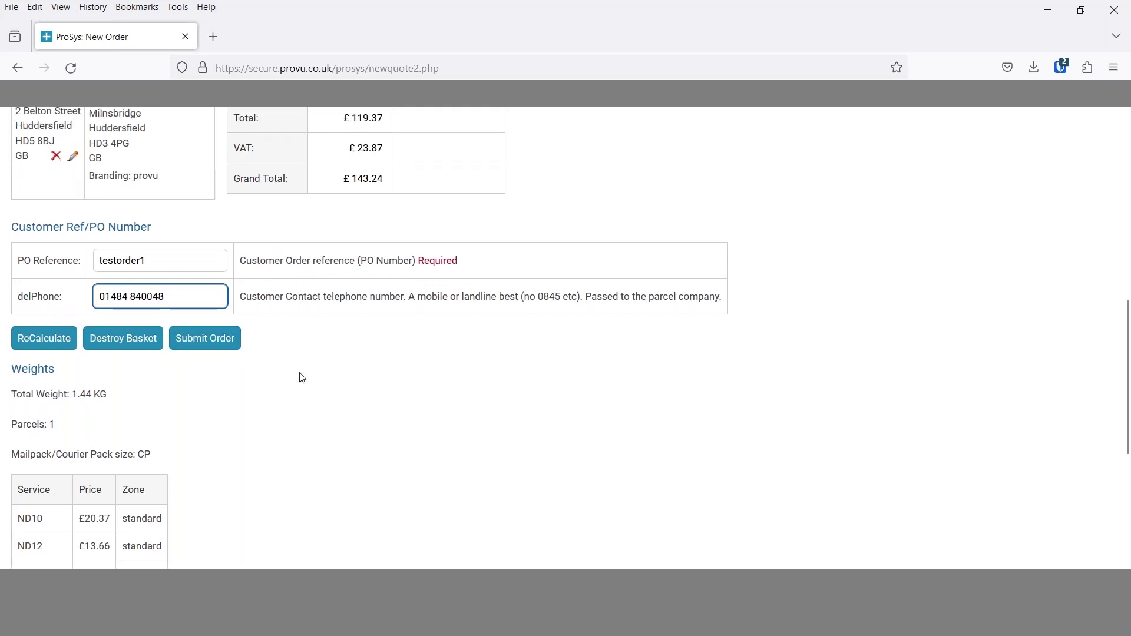
scroll(302, 377, "up", 5)
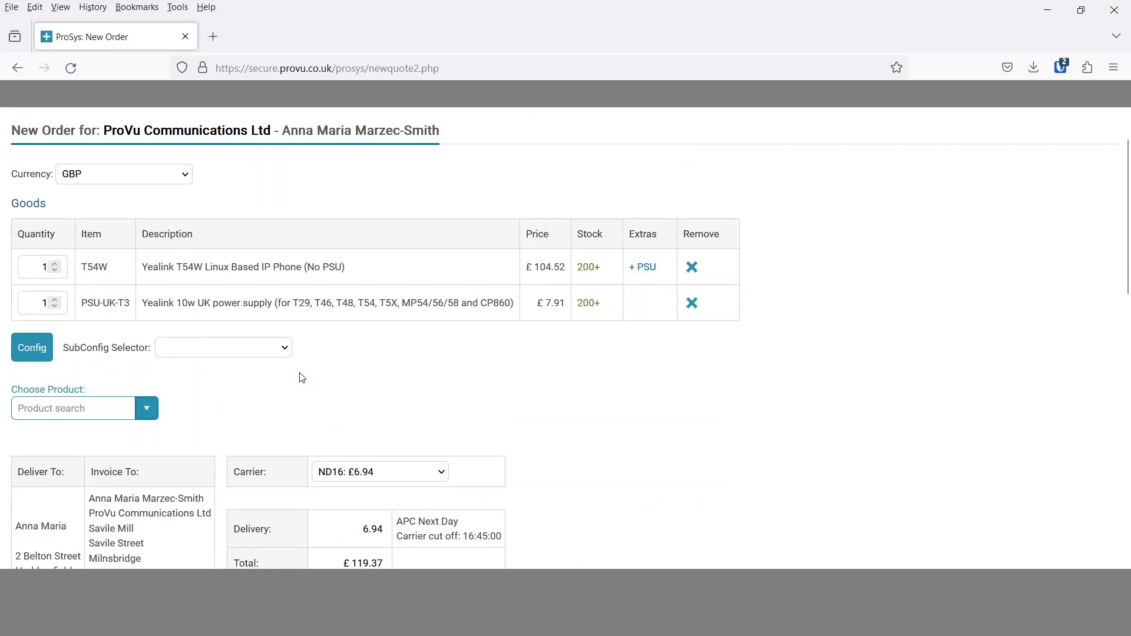
- Place the order for the phone and power supply and review its order details and goods list
scroll(300, 375, "down", 10)
left_click(216, 319)
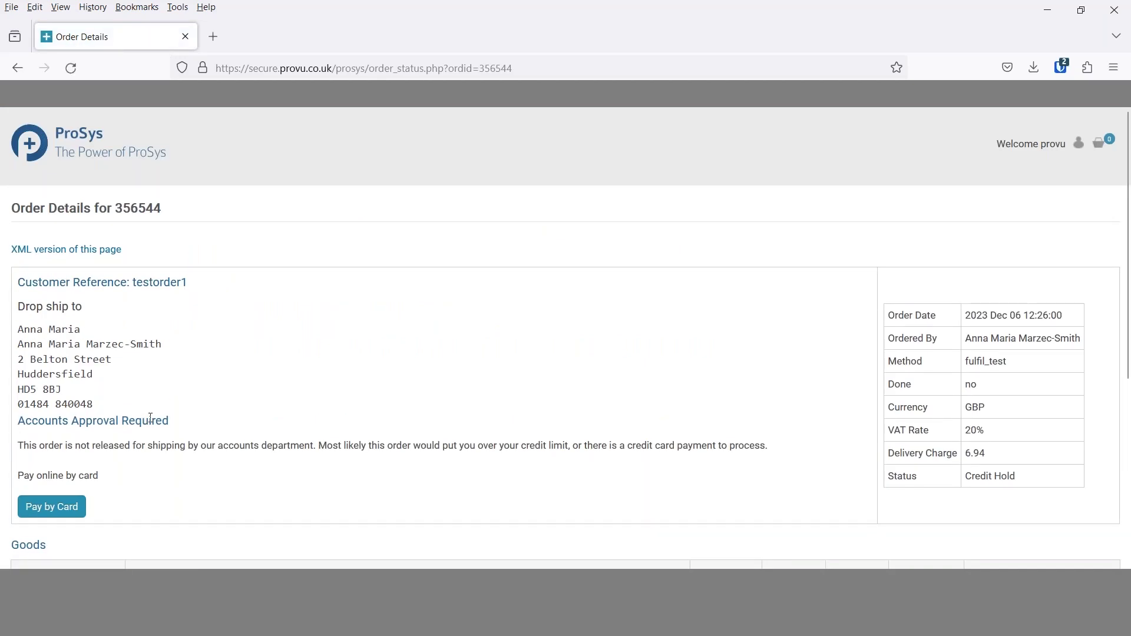
scroll(151, 417, "down", 3)
scroll(106, 296, "down", 5)
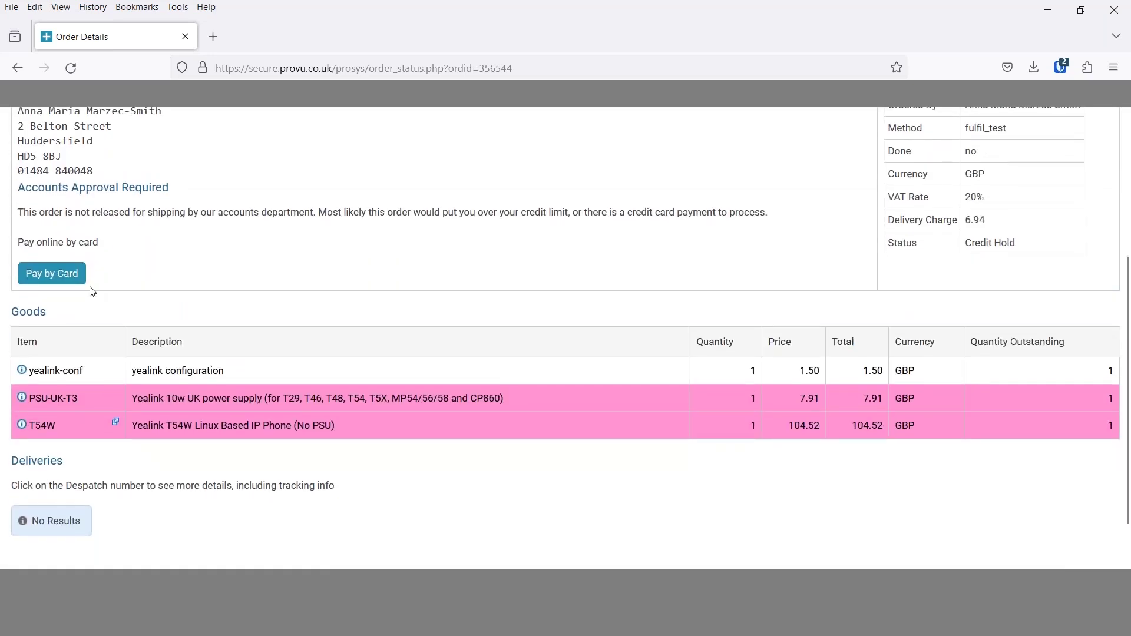
- Open the order's card payment page, return to the order details, and check the accounts approval section
left_click(55, 274)
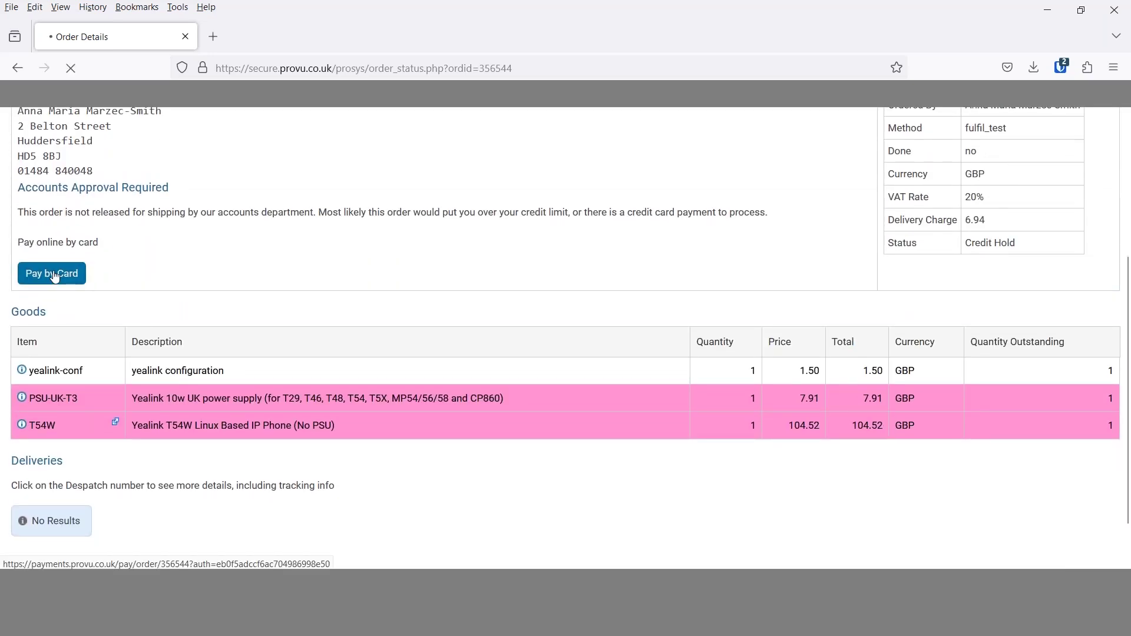
left_click(17, 69)
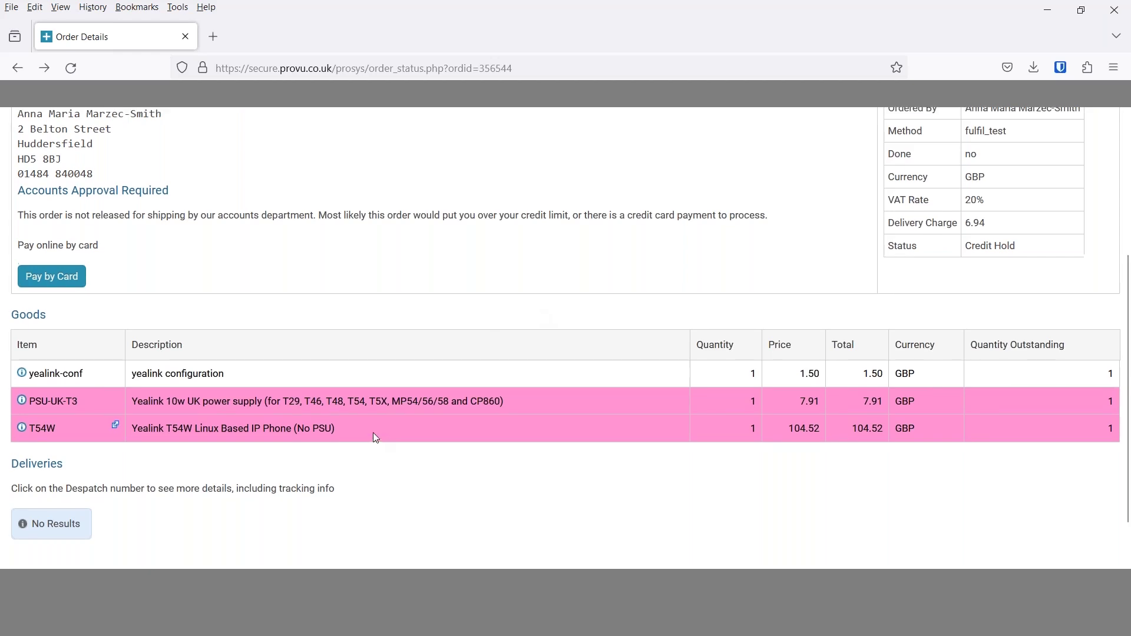
scroll(376, 439, "up", 3)
left_click_drag(18, 266, 182, 266)
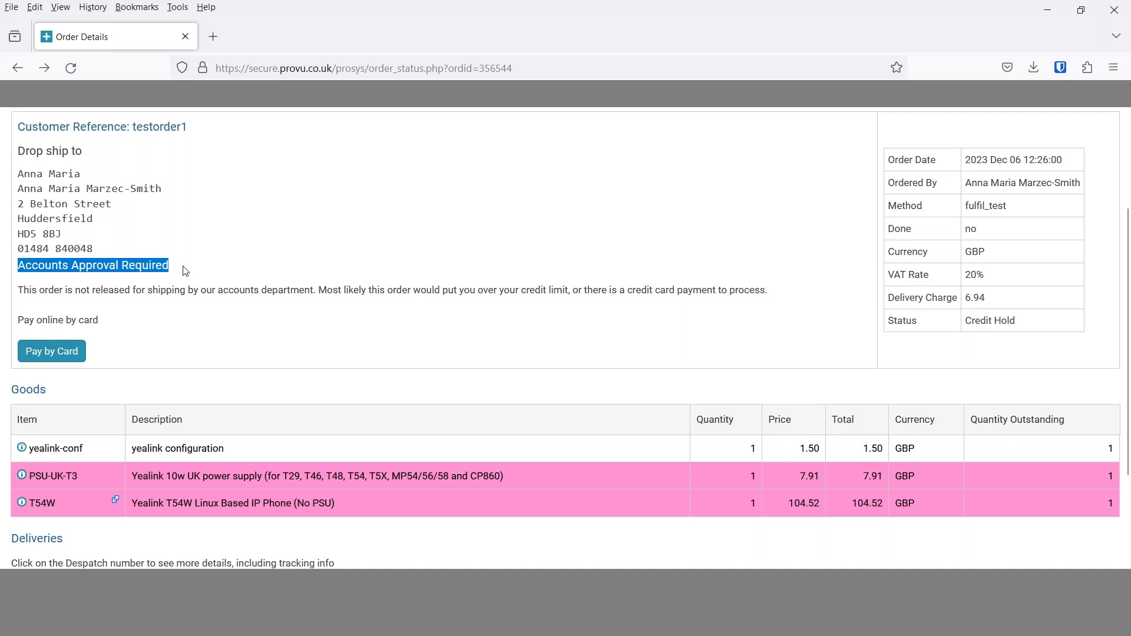
left_click(186, 270)
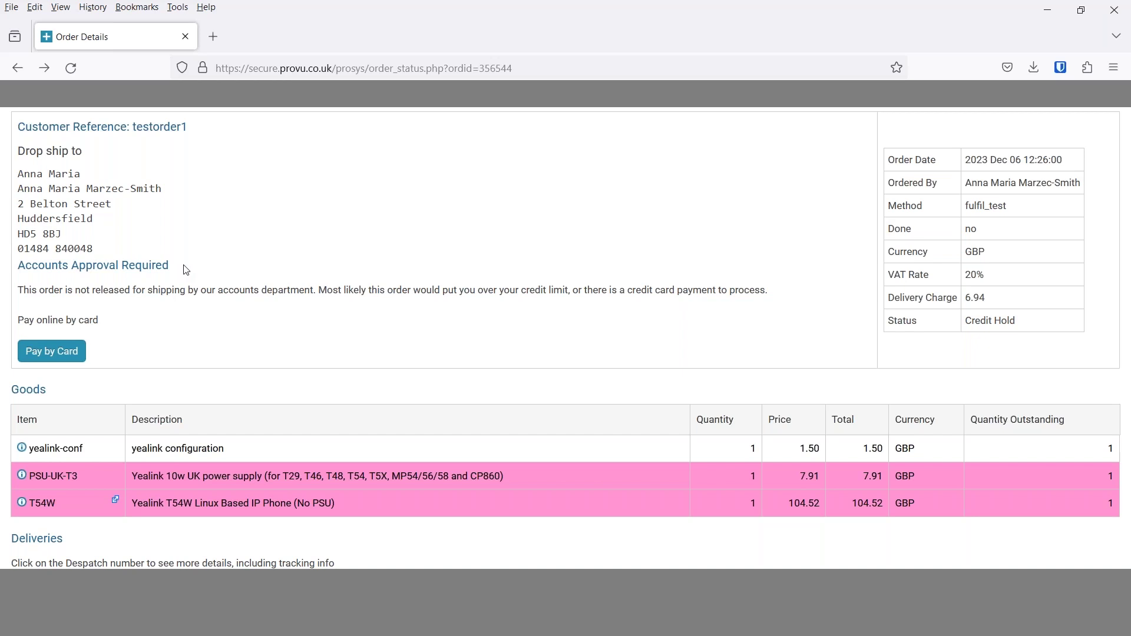
scroll(186, 269, "down", 3)
scroll(188, 270, "up", 1)
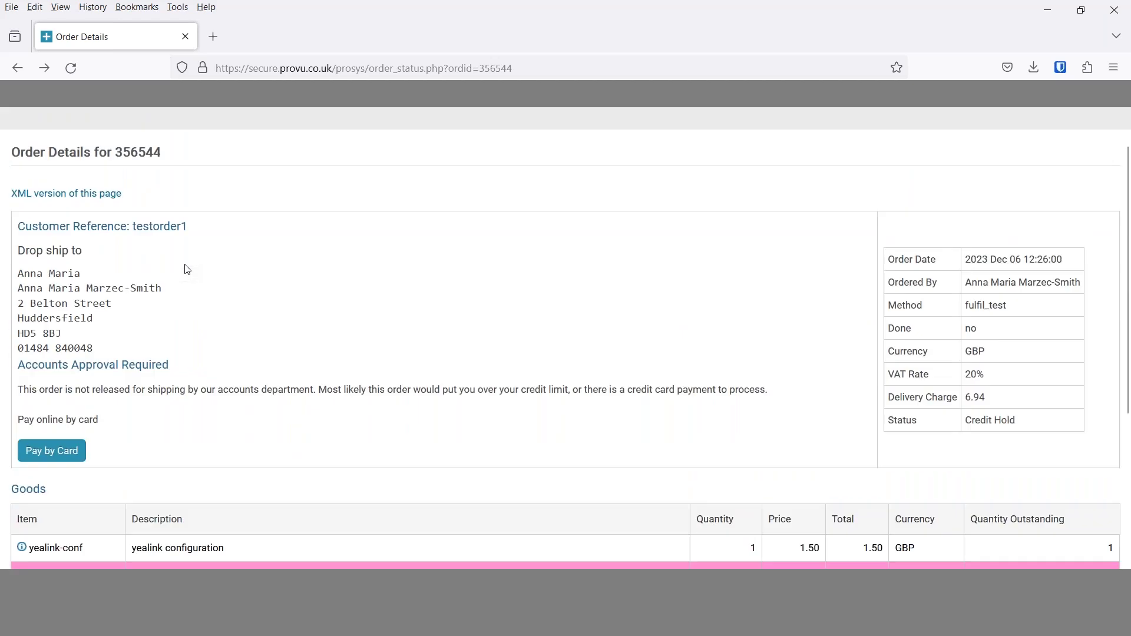
- Go back to the ProSys home page and open the order history
scroll(188, 269, "up", 5)
left_click(86, 158)
scroll(760, 457, "down", 1)
scroll(760, 458, "down", 2)
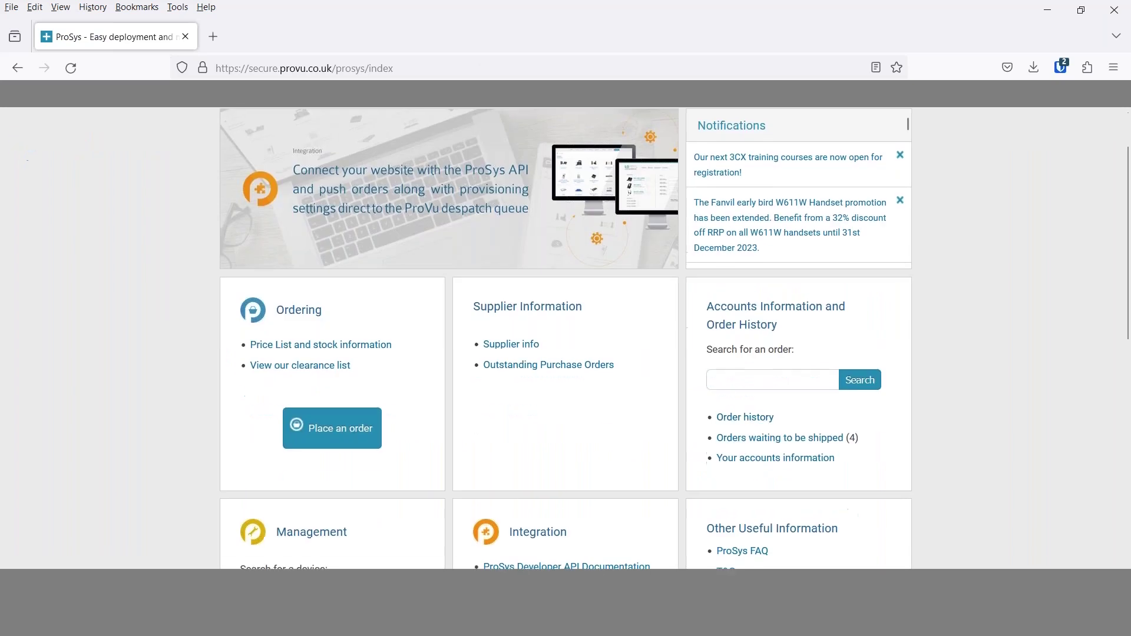
left_click(745, 418)
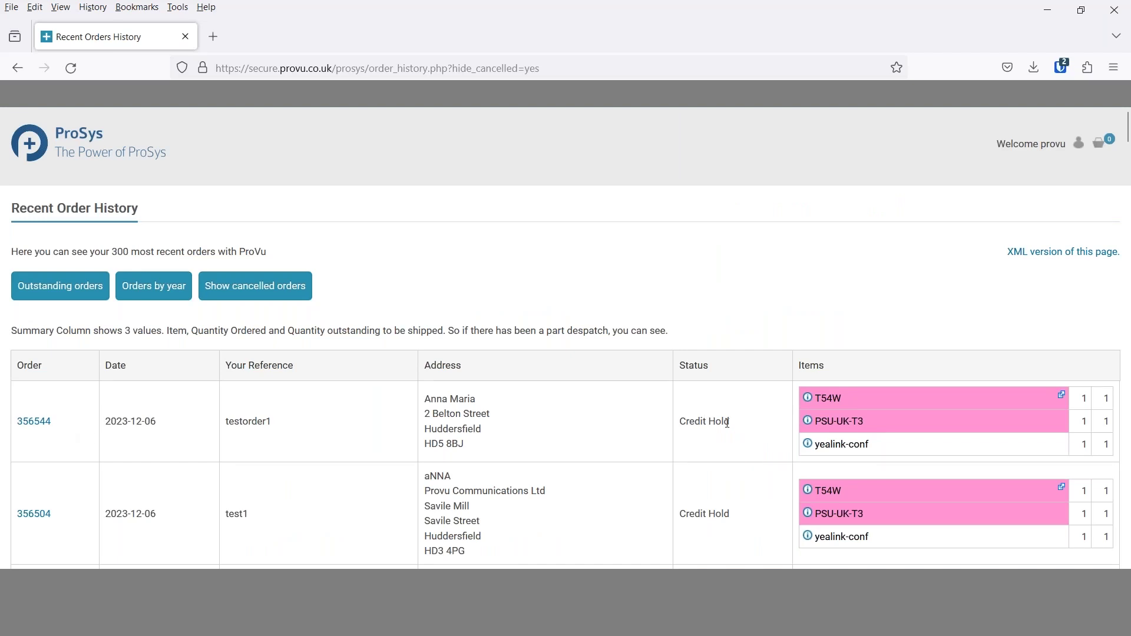
- Check the status of the testorder1 order and look through the statuses and items of earlier orders
left_click_drag(733, 423, 682, 421)
left_click(682, 421)
scroll(405, 427, "down", 5)
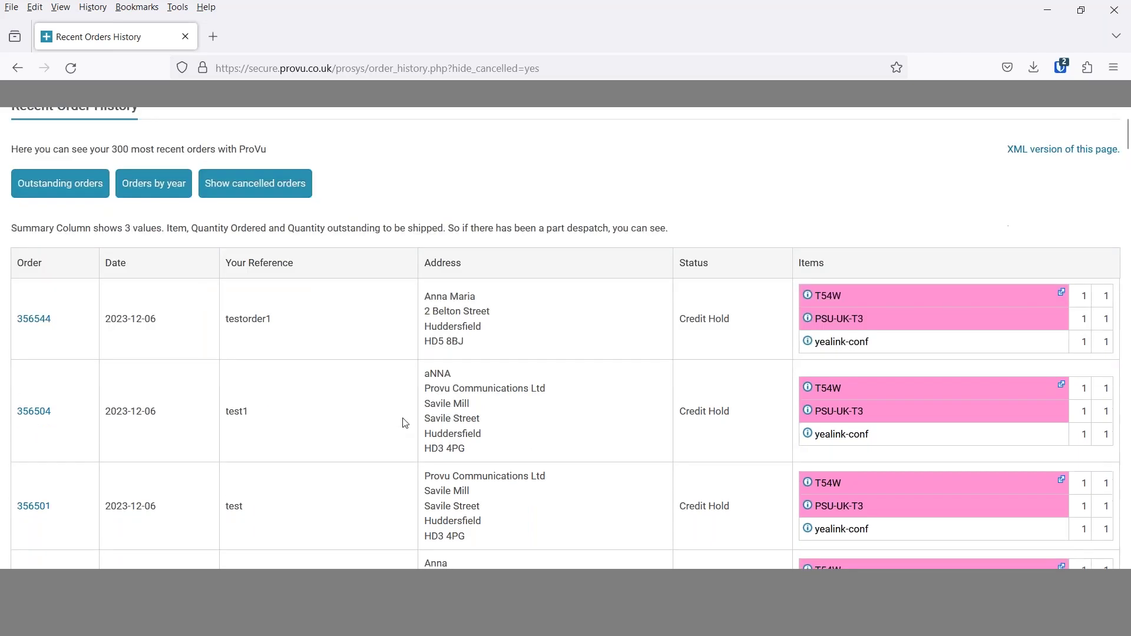
scroll(407, 420, "down", 4)
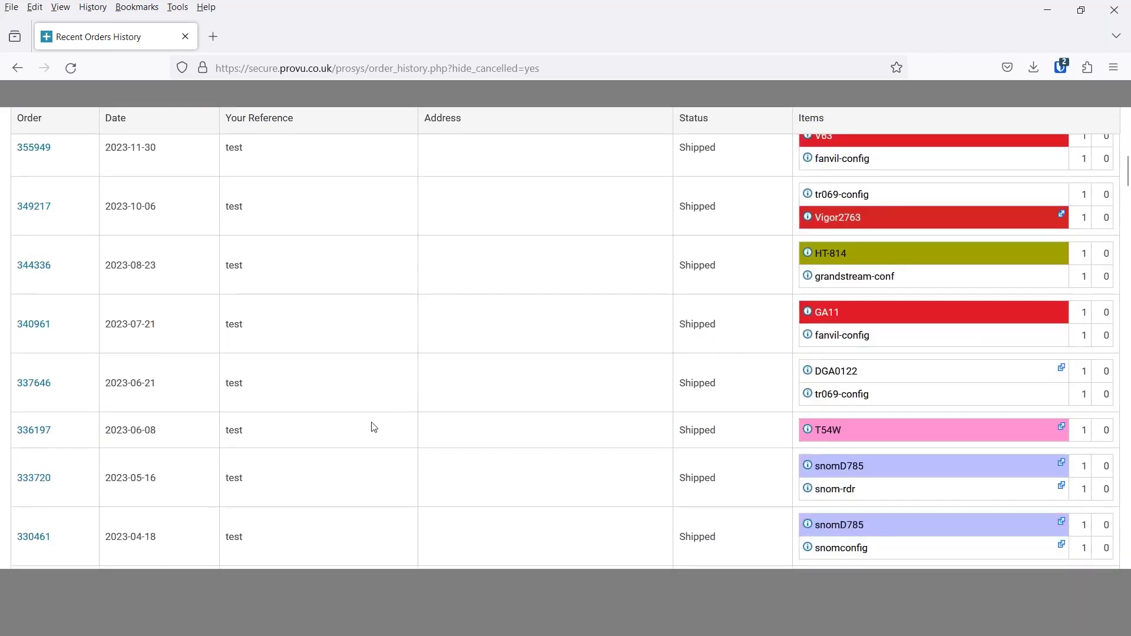
scroll(384, 424, "up", 2)
scroll(385, 423, "up", 7)
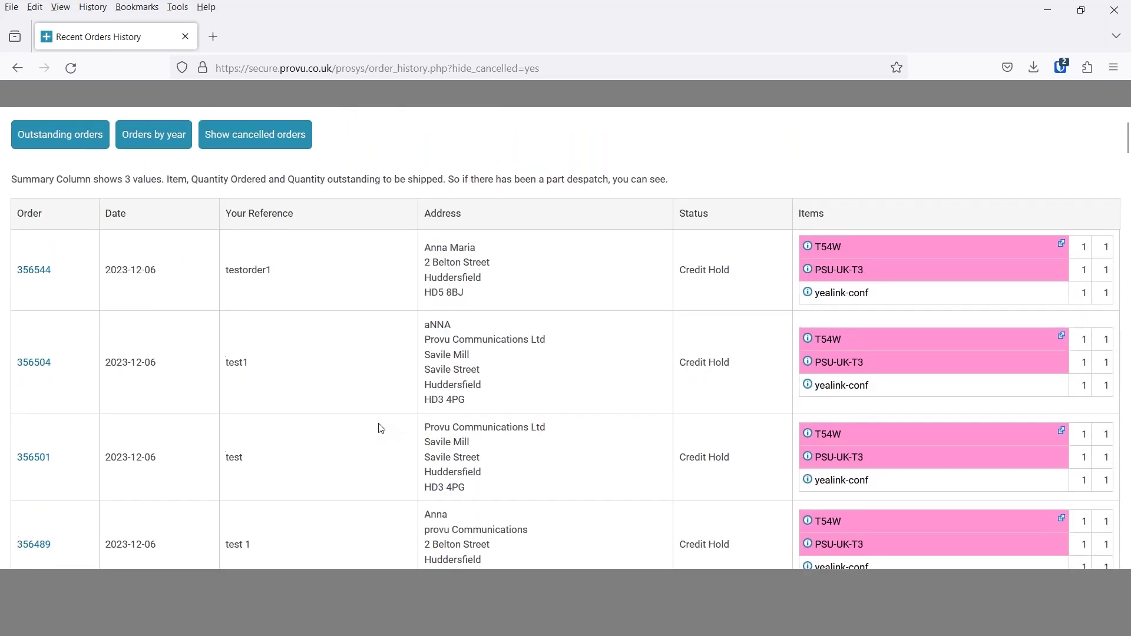